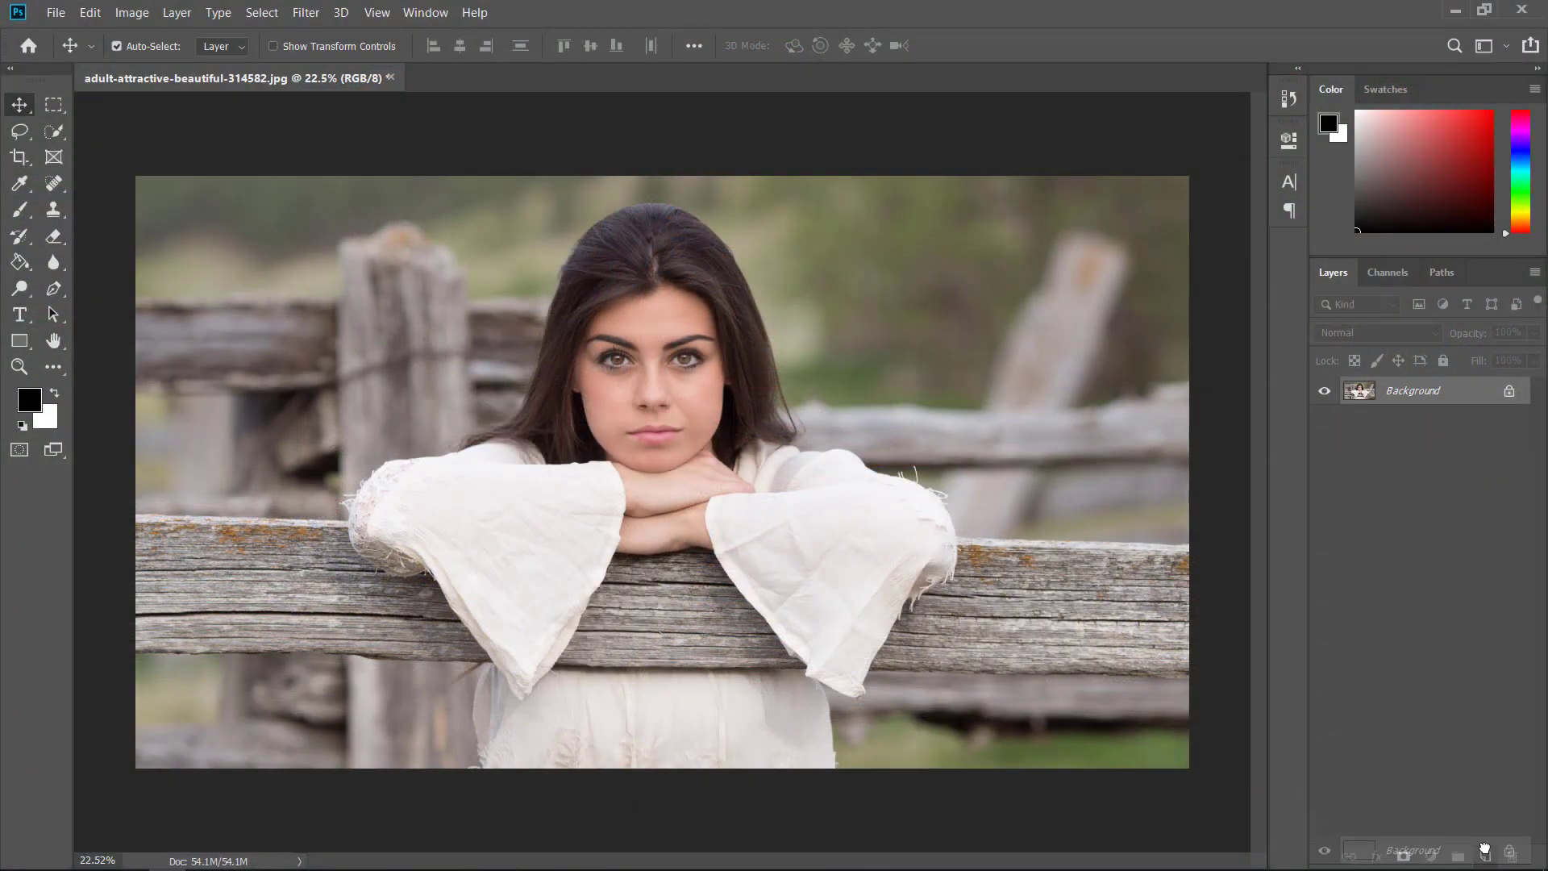
- Duplicate the Background layer to Background copy and apply the Camera Raw Filter to it
left_click_drag(1434, 420, 1485, 856)
left_click(314, 15)
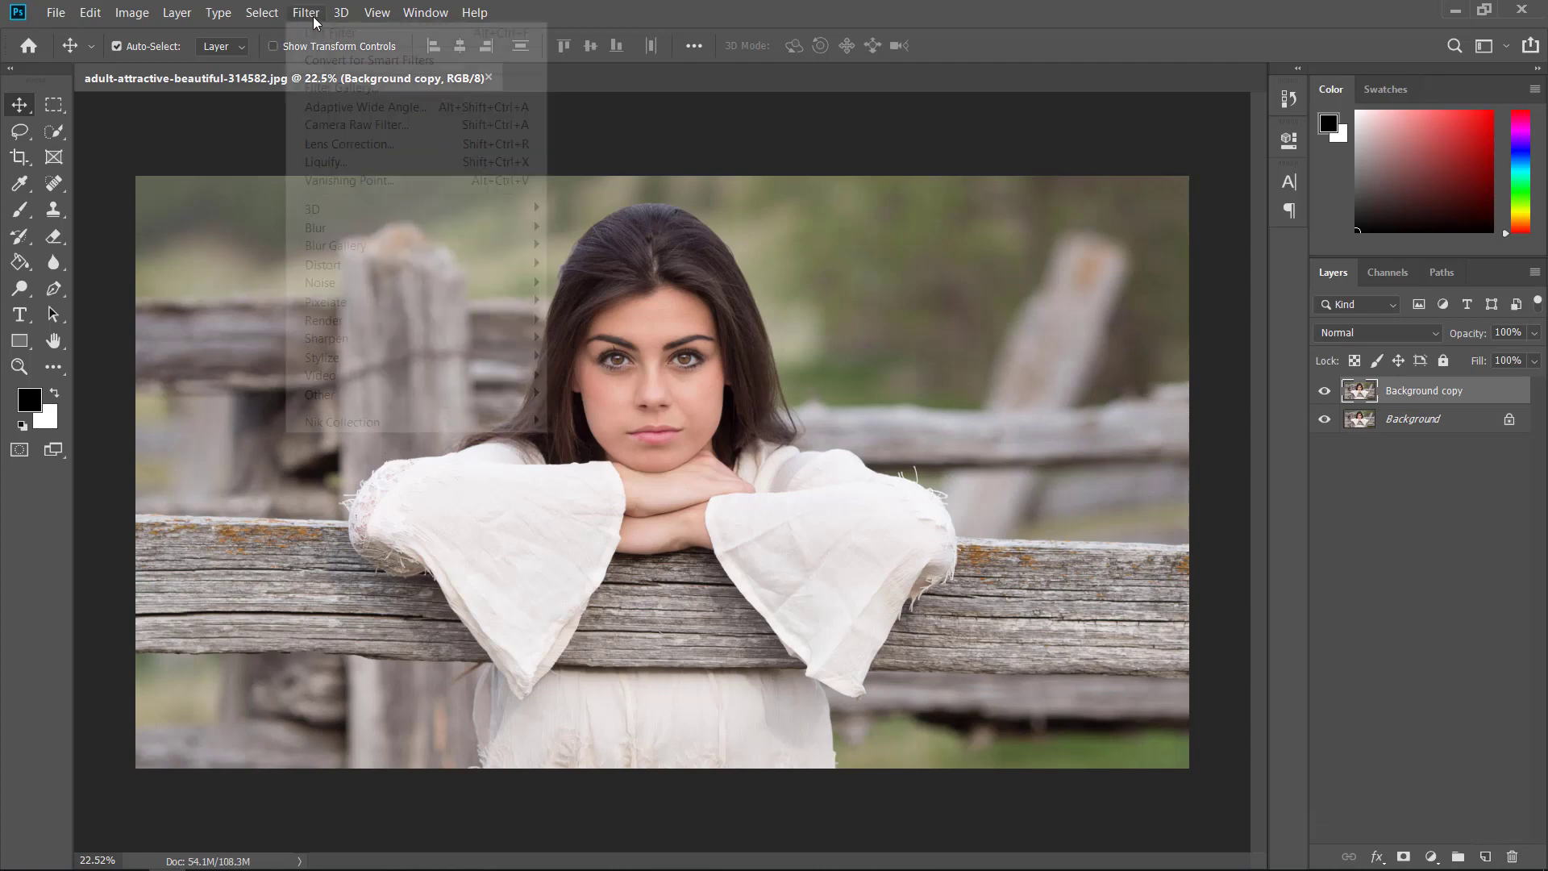
left_click(356, 126)
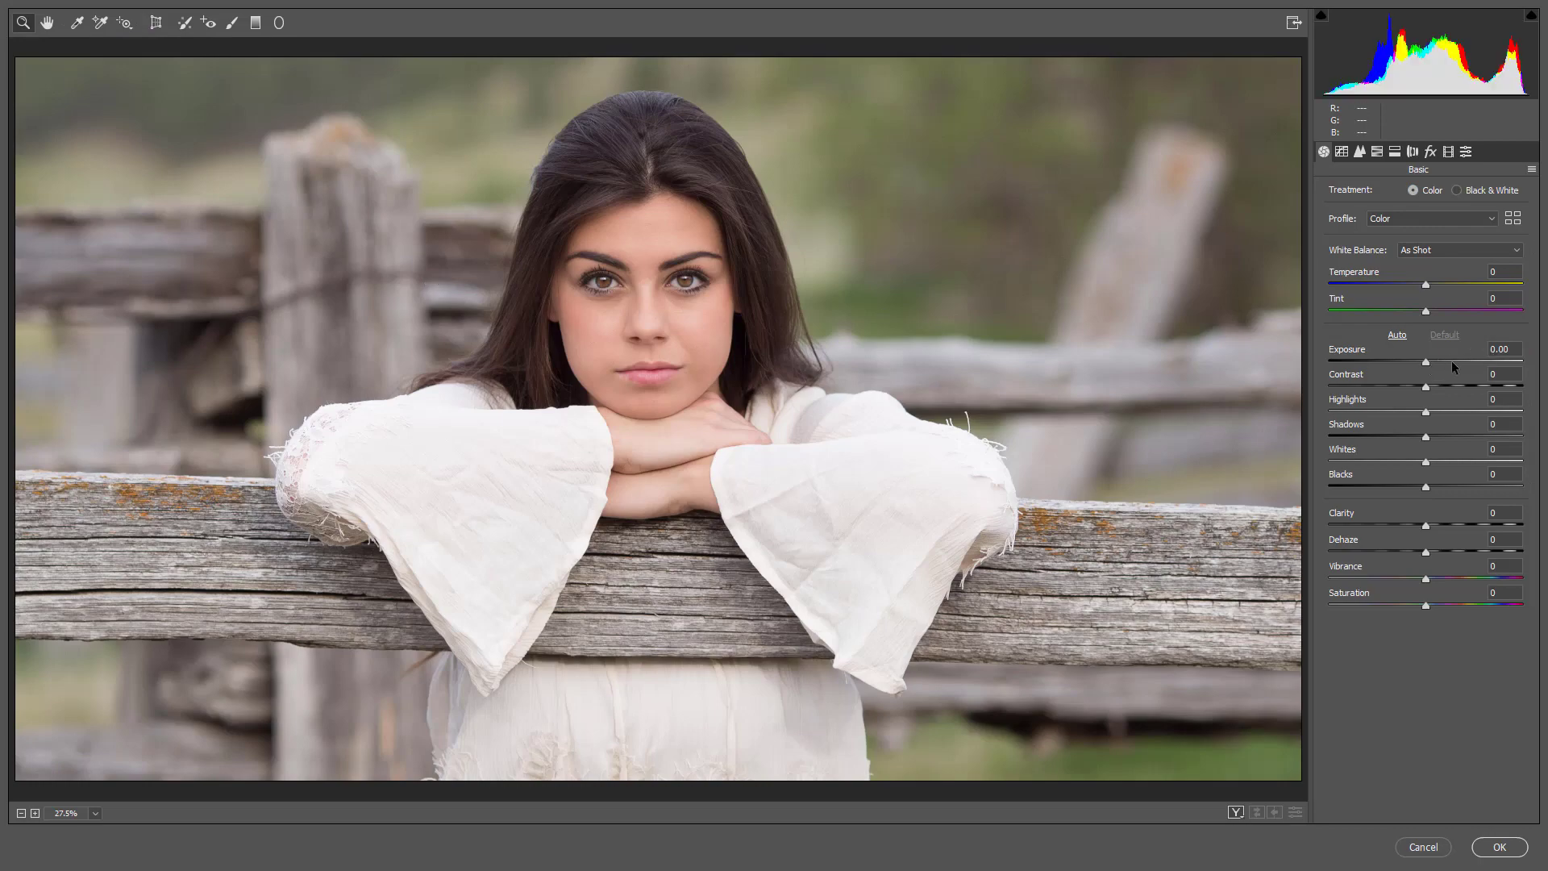
- Set Basic Exposure -0.40, Contrast +56, Shadows +43, Whites +33, Clarity +40, Vibrance -10; raise Highlights
left_click_drag(1424, 362, 1419, 363)
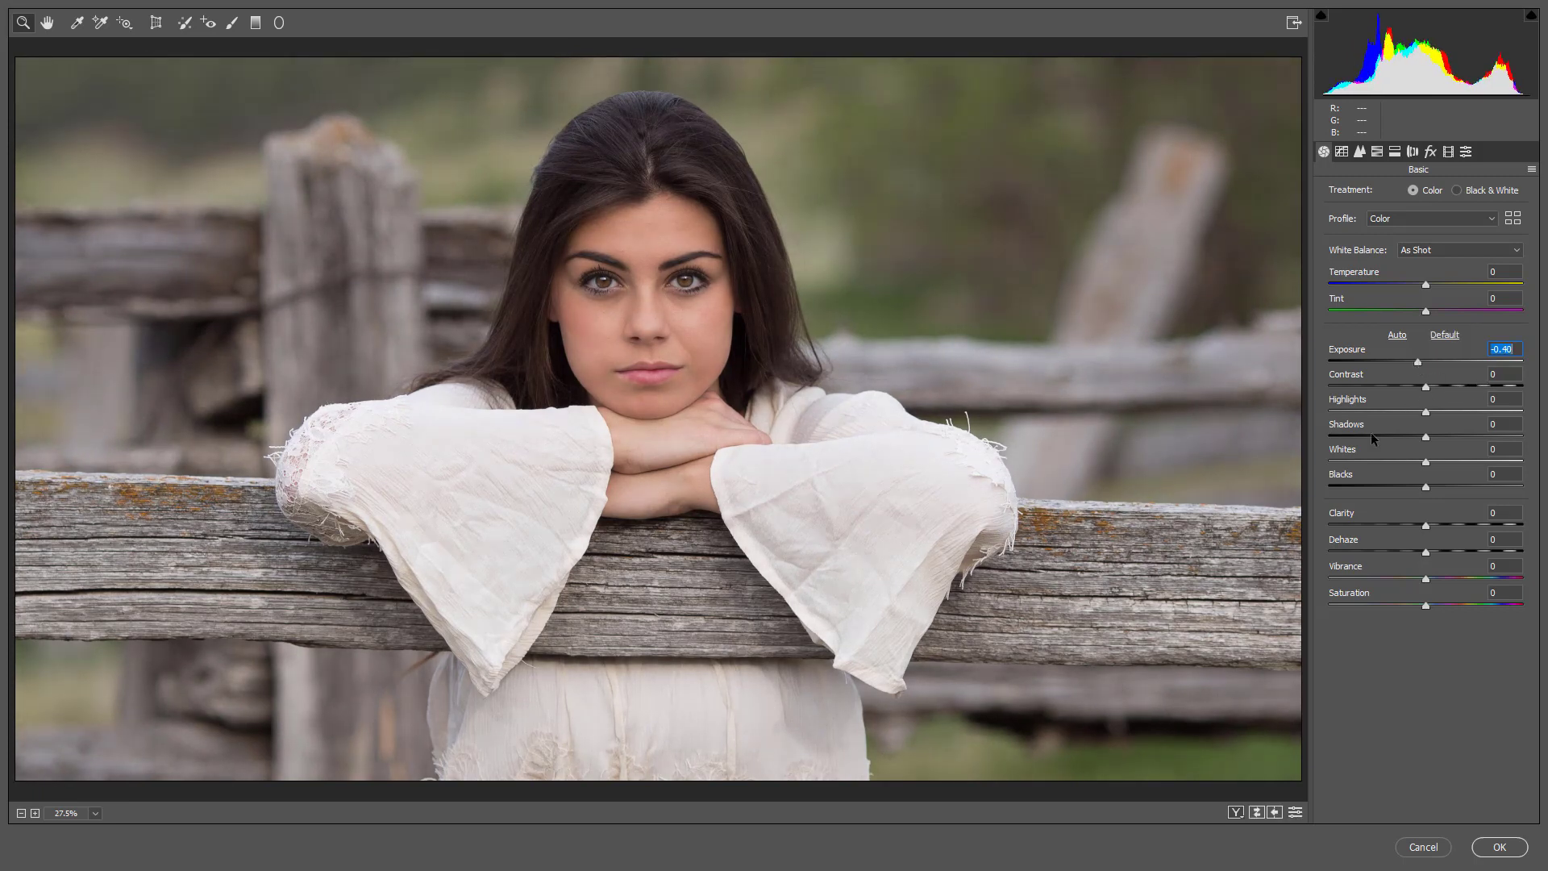
left_click_drag(1426, 387, 1481, 386)
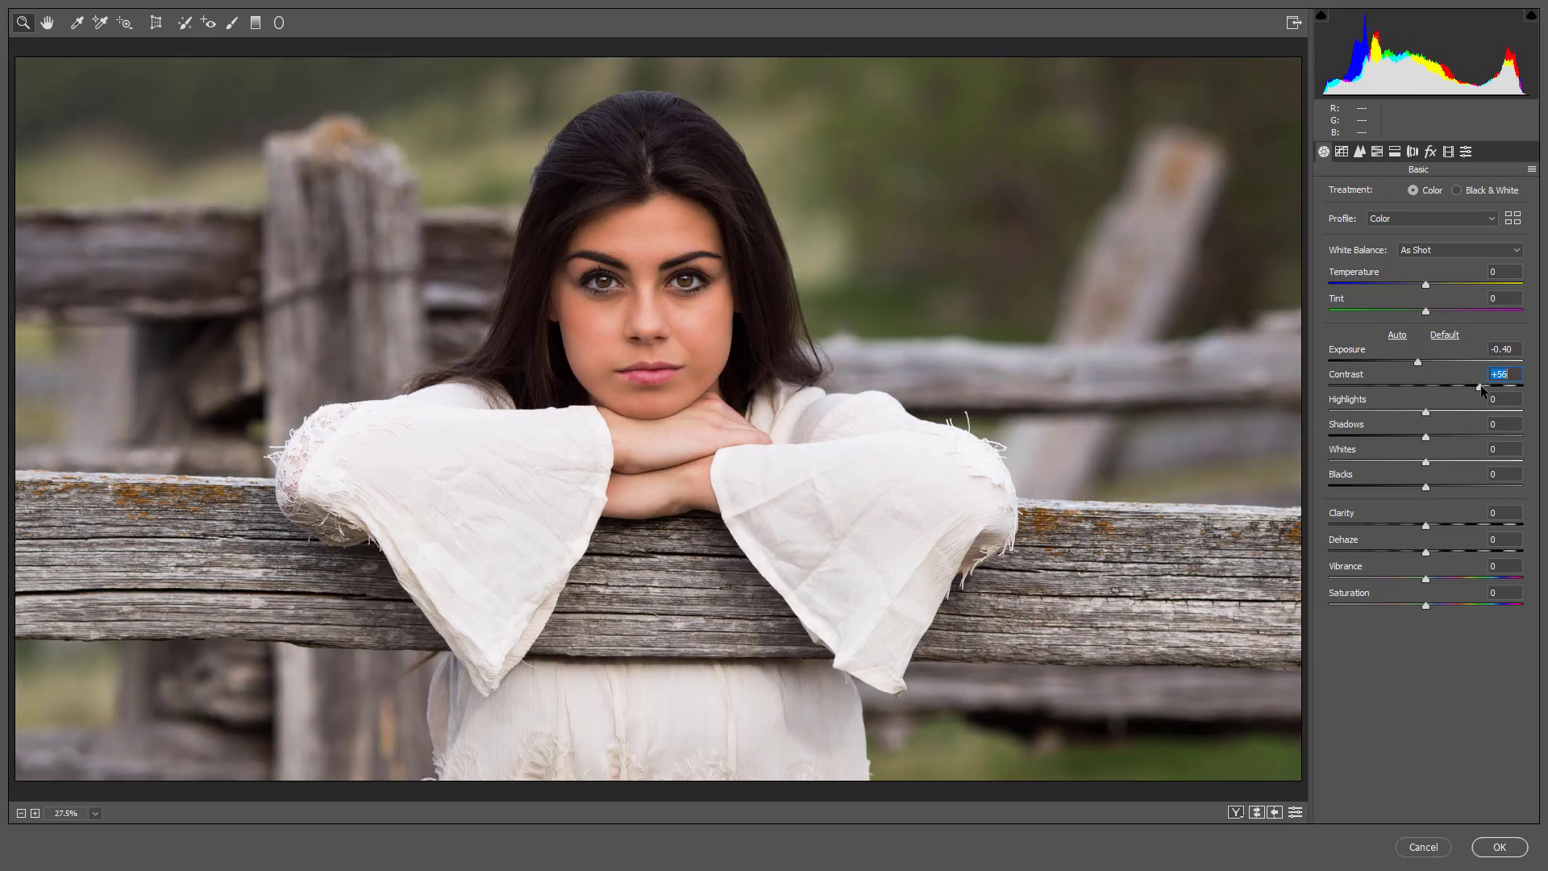
left_click_drag(1426, 412, 1441, 412)
left_click_drag(1424, 433, 1463, 434)
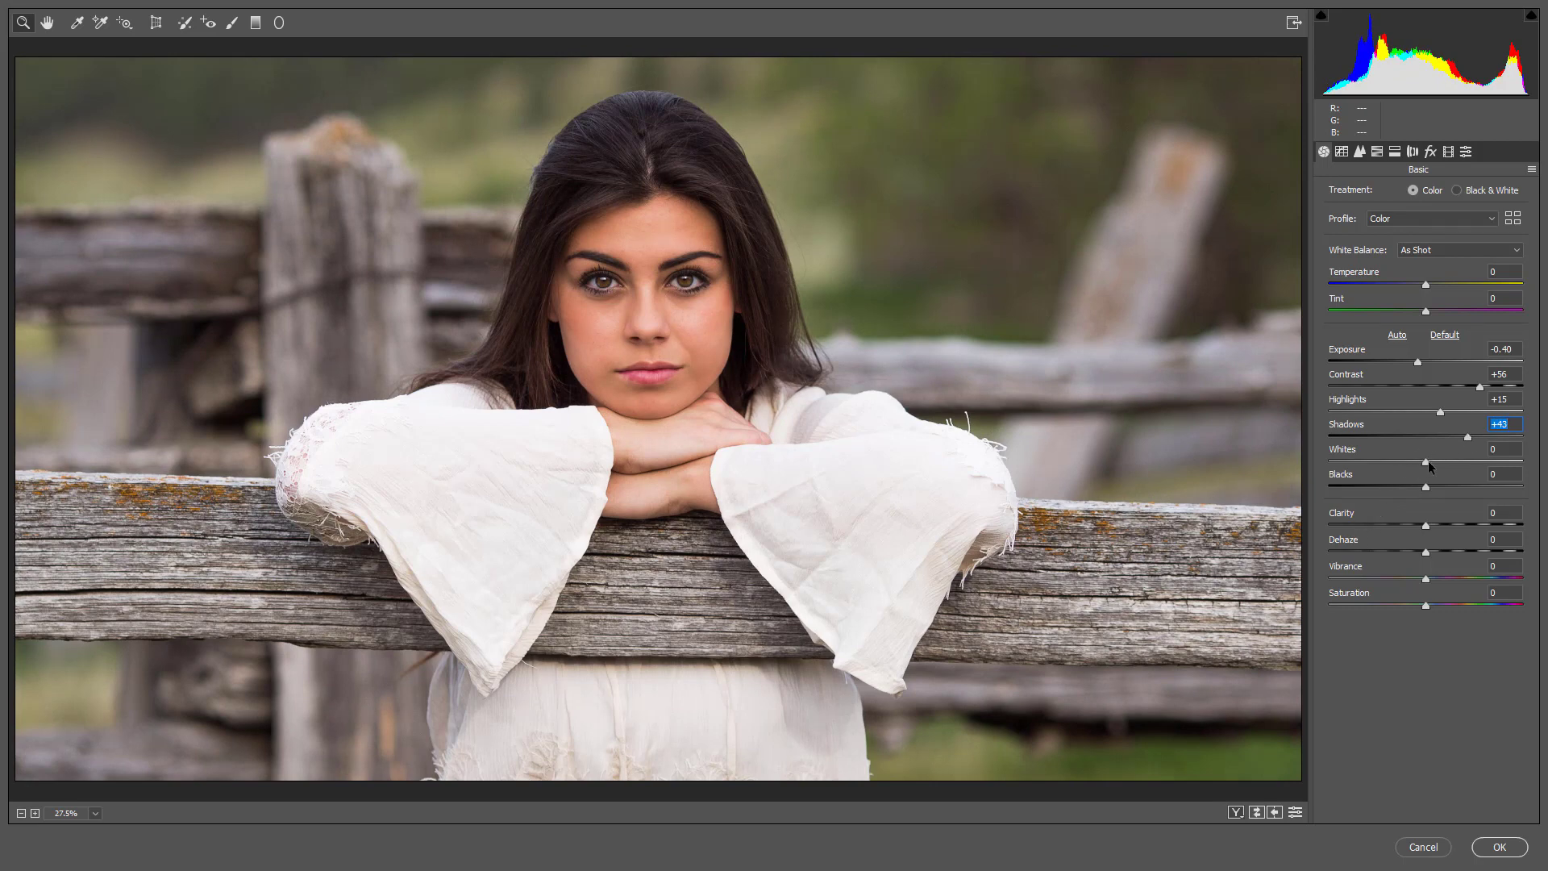
mouse_move(1428, 461)
left_mouse_down()
mouse_move(1467, 466)
mouse_move(1416, 485)
mouse_move(1435, 524)
mouse_move(1468, 526)
left_mouse_up()
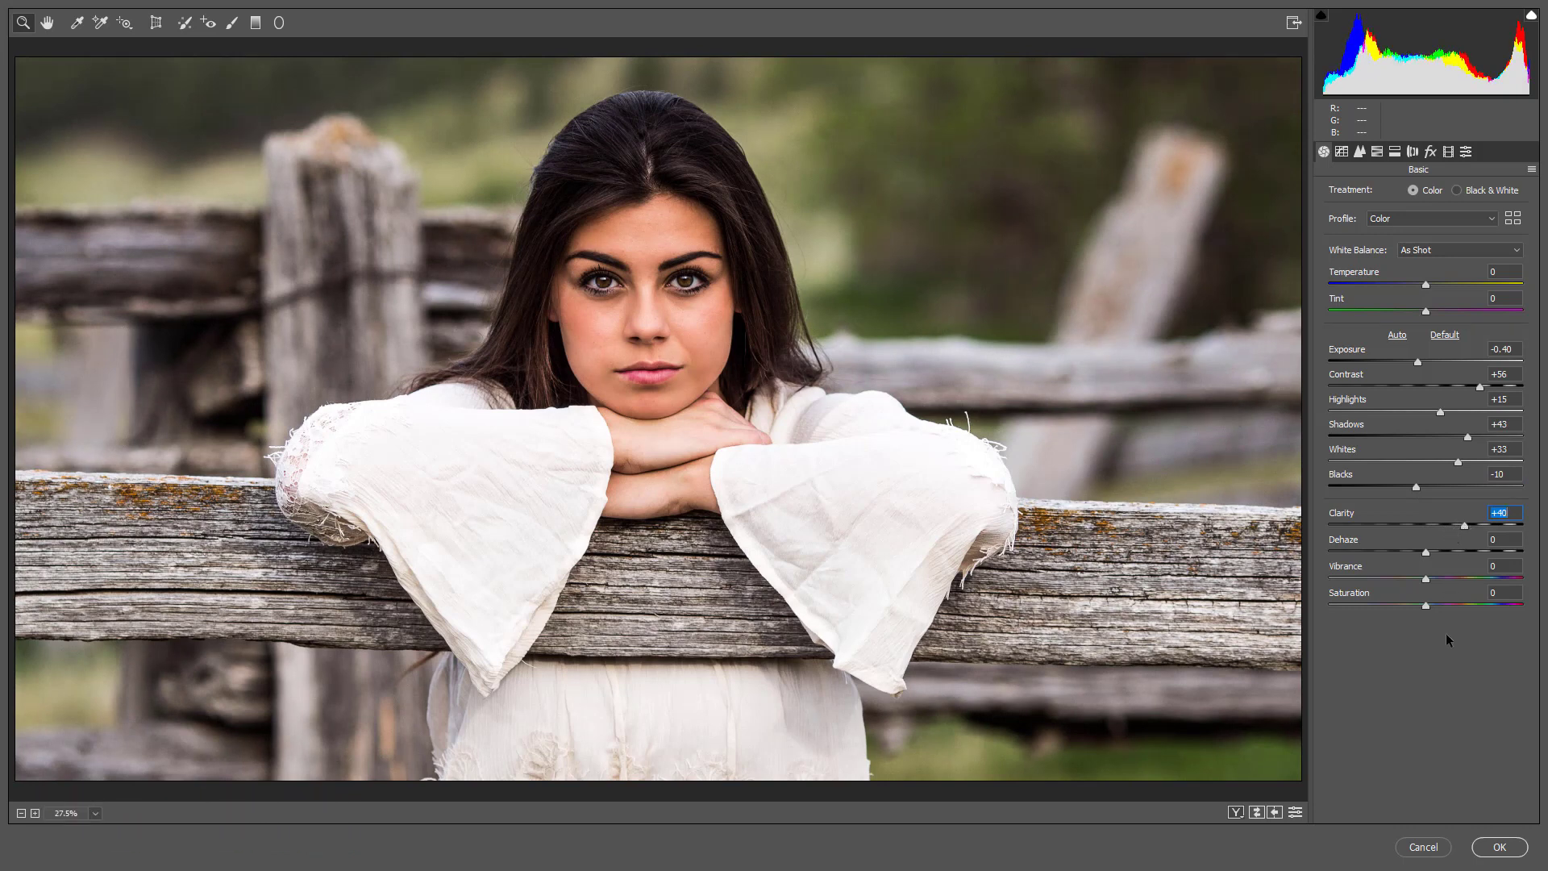
mouse_move(1424, 578)
left_mouse_down()
mouse_move(1411, 578)
mouse_move(1439, 606)
left_mouse_up()
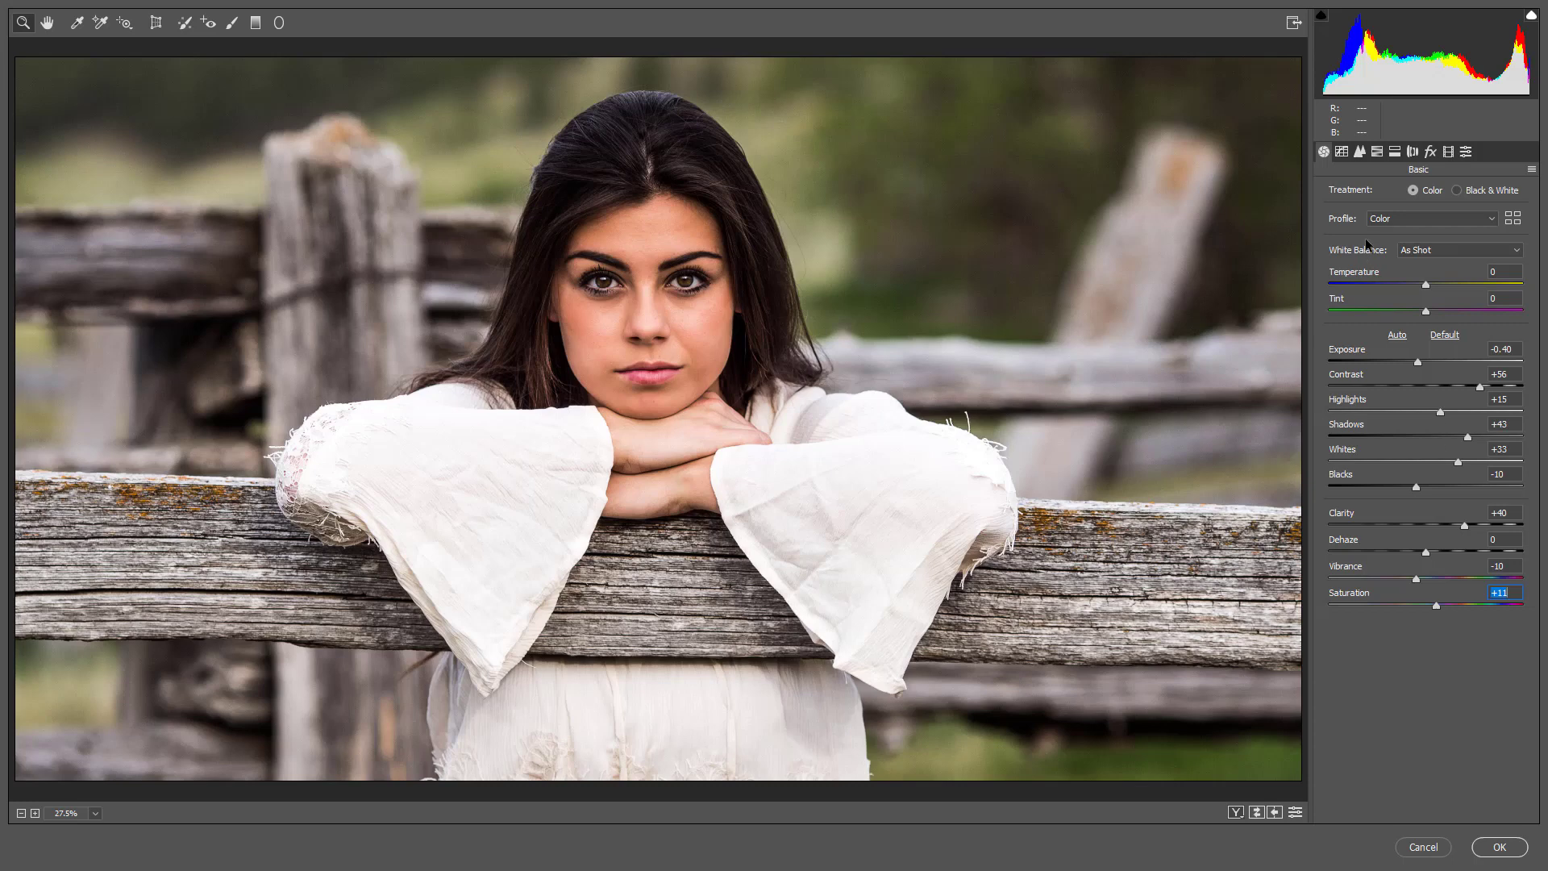
- Build a point tone curve with shadow, midtone and highlight points and black point at input 20
left_click(1341, 153)
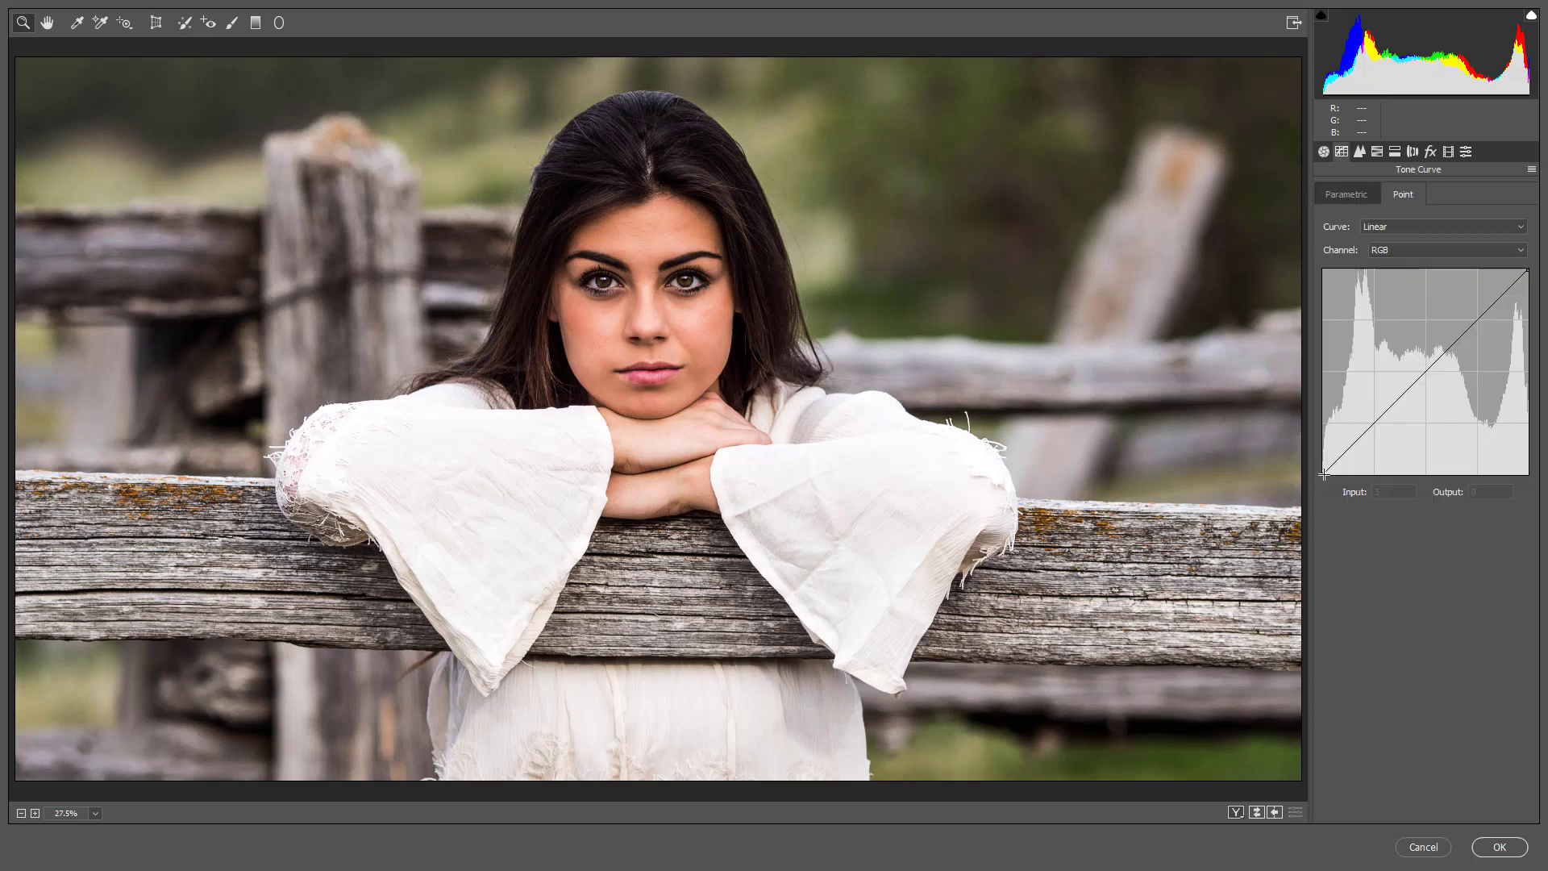
left_click_drag(1324, 474, 1330, 483)
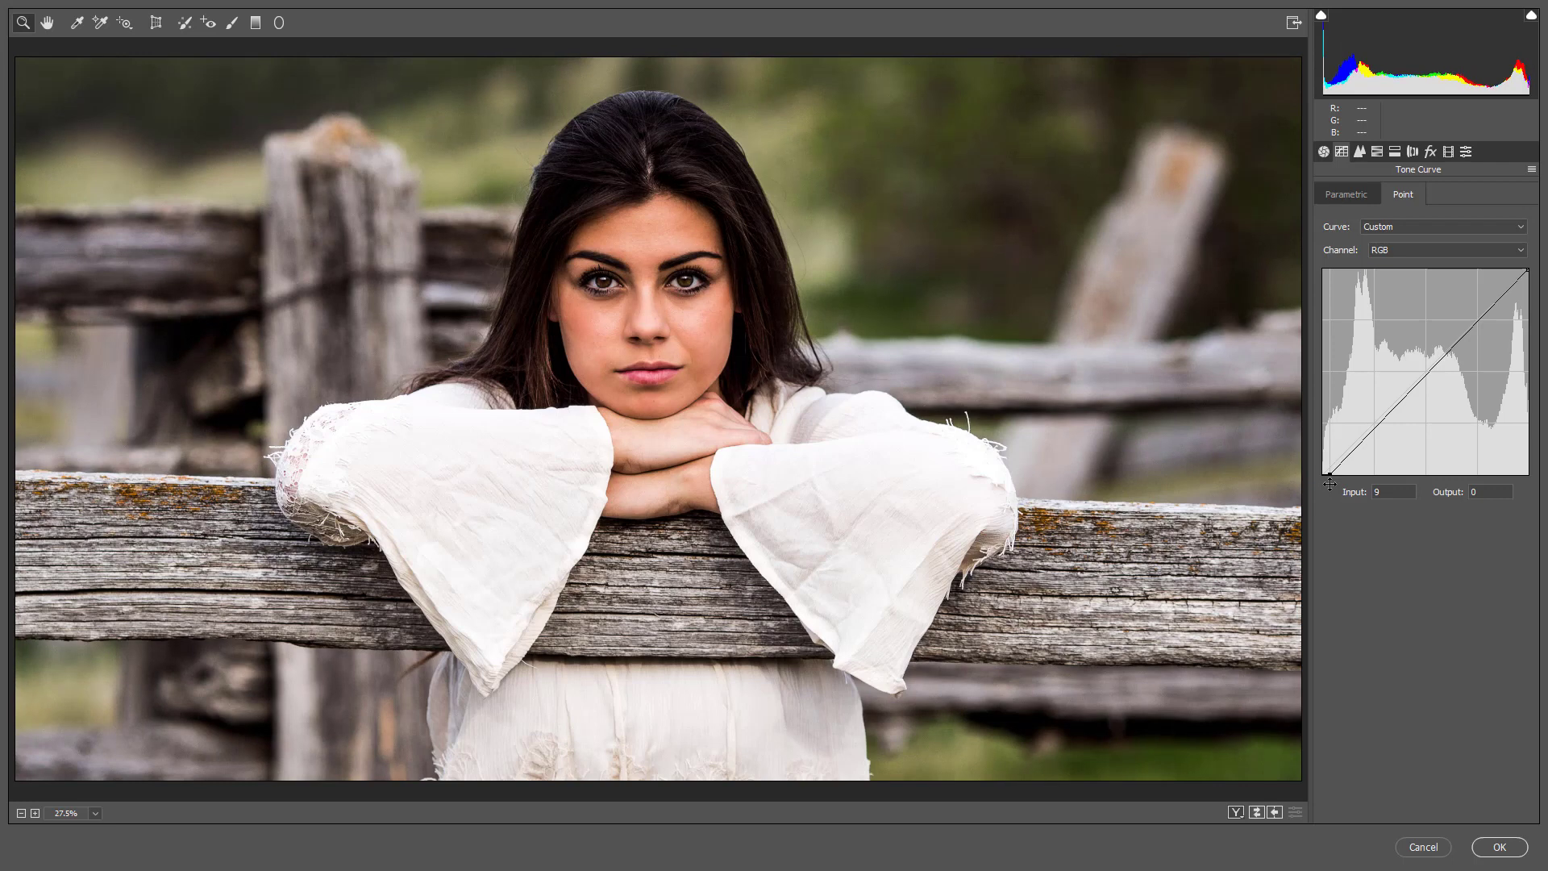
left_click_drag(1329, 484, 1331, 484)
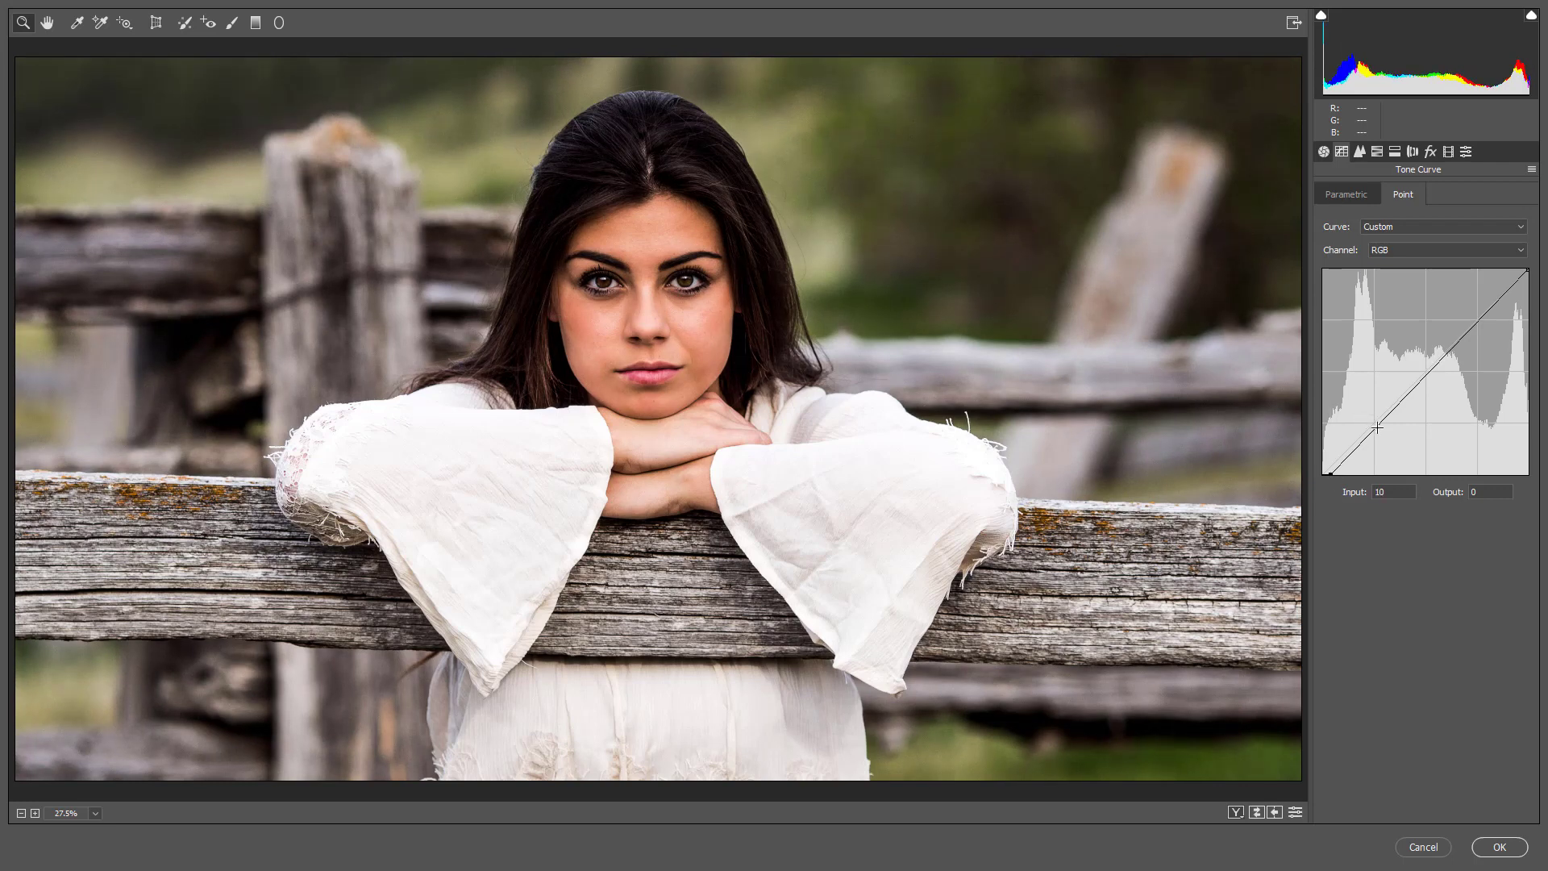
left_click_drag(1377, 427, 1374, 414)
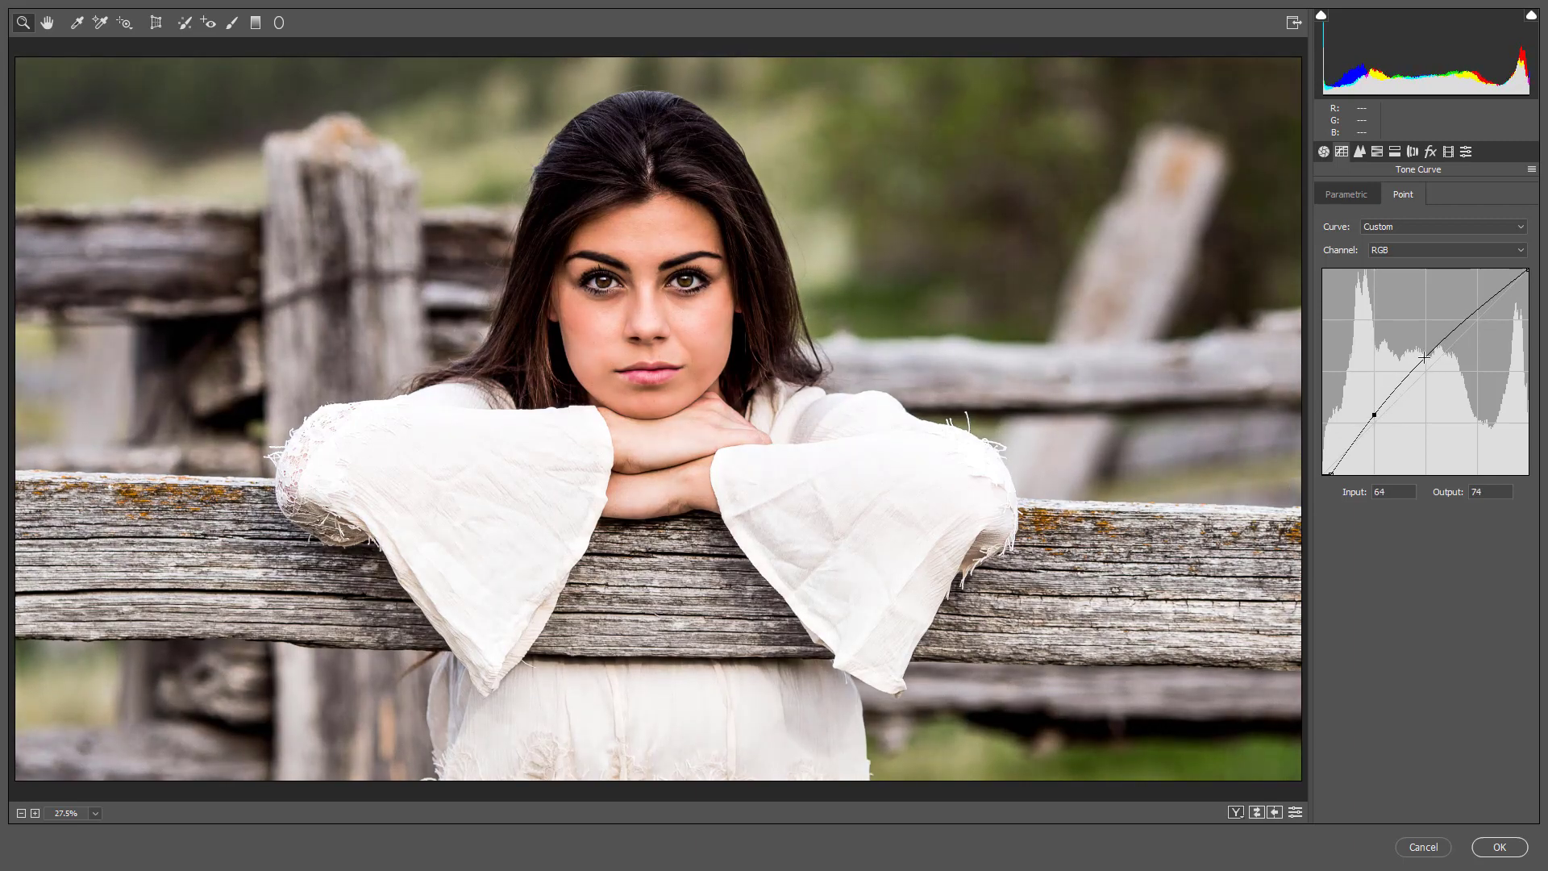
left_click_drag(1423, 355, 1424, 370)
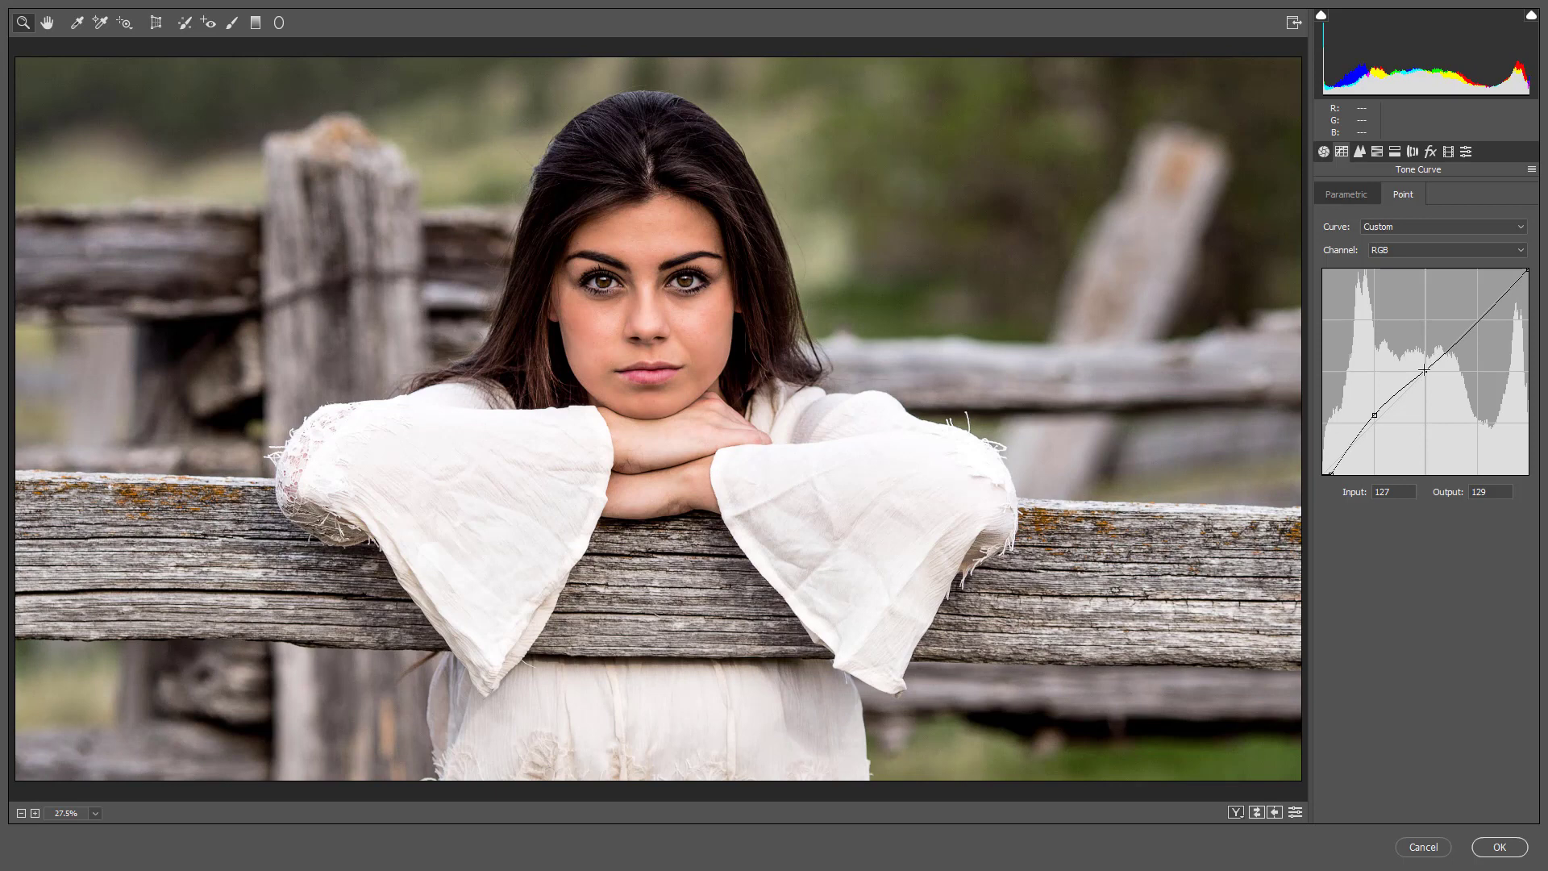
left_click(1477, 320)
left_click_drag(1331, 473, 1337, 477)
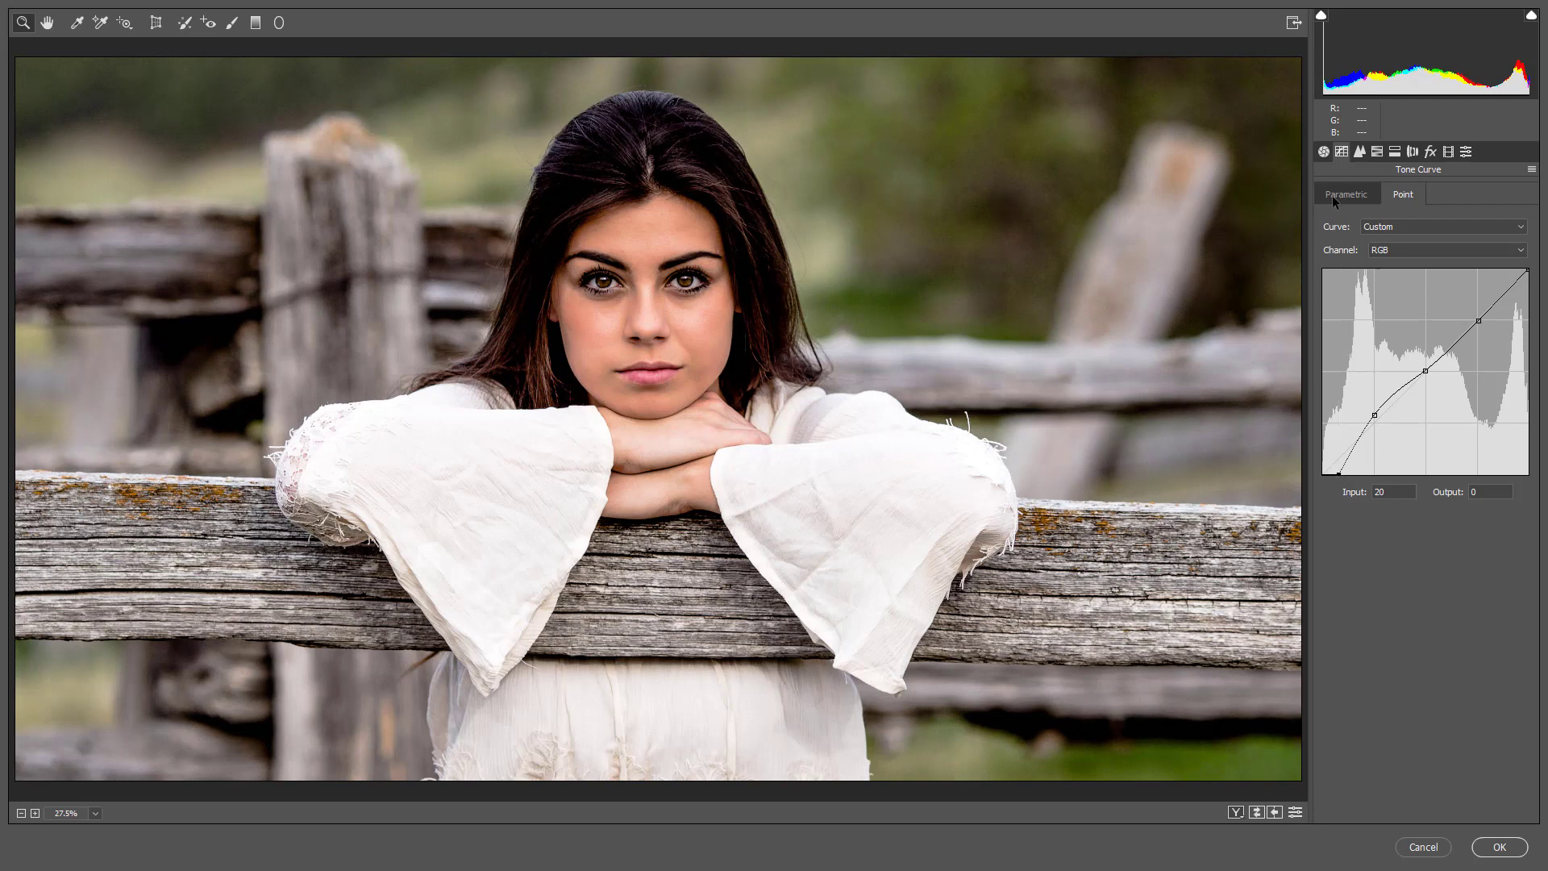
- Set Detail sharpening Radius to 3.0 and raise Luminance noise reduction
left_click(1361, 153)
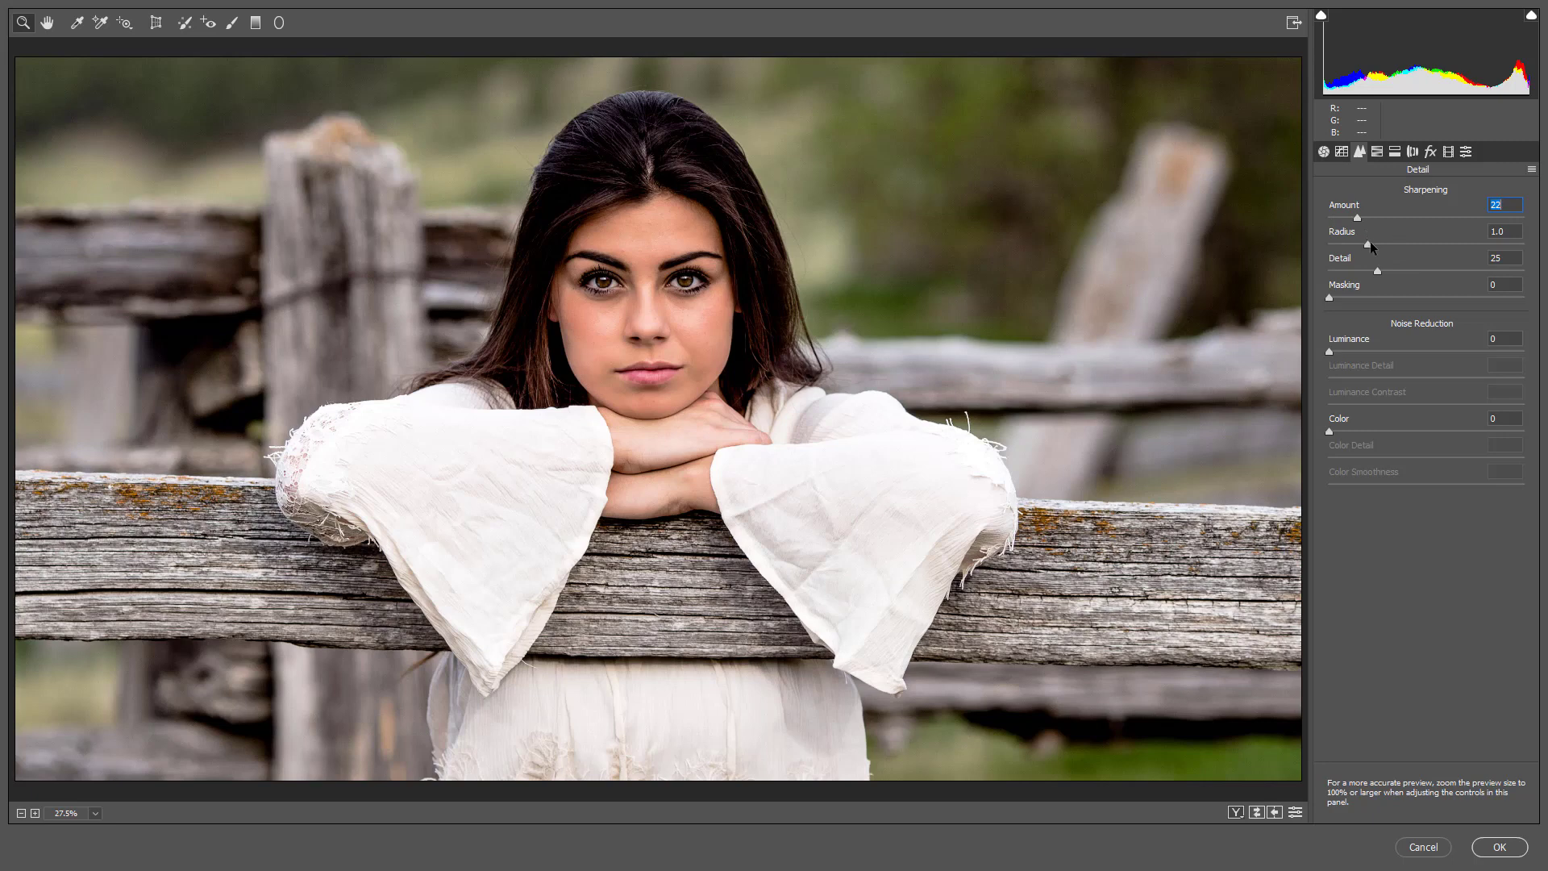
left_click_drag(1369, 241, 1523, 242)
left_click_drag(1343, 353, 1362, 355)
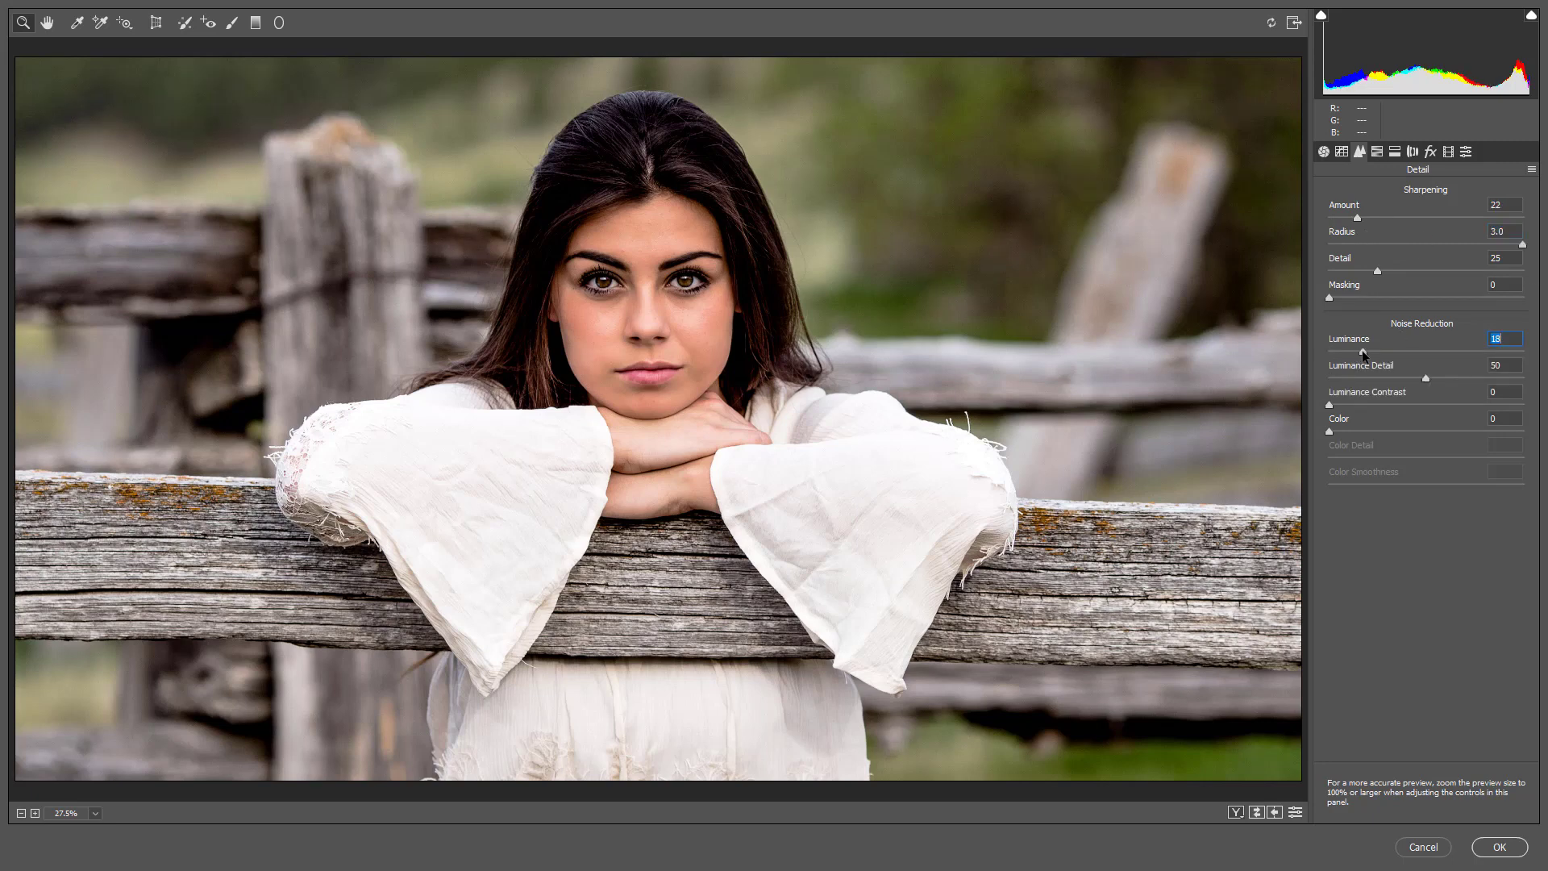
- Set HSL hues: Reds -10, Oranges -5, Yellows +100, Greens +42, Aquas +32, Blues -6, Purples -25
left_click(1377, 152)
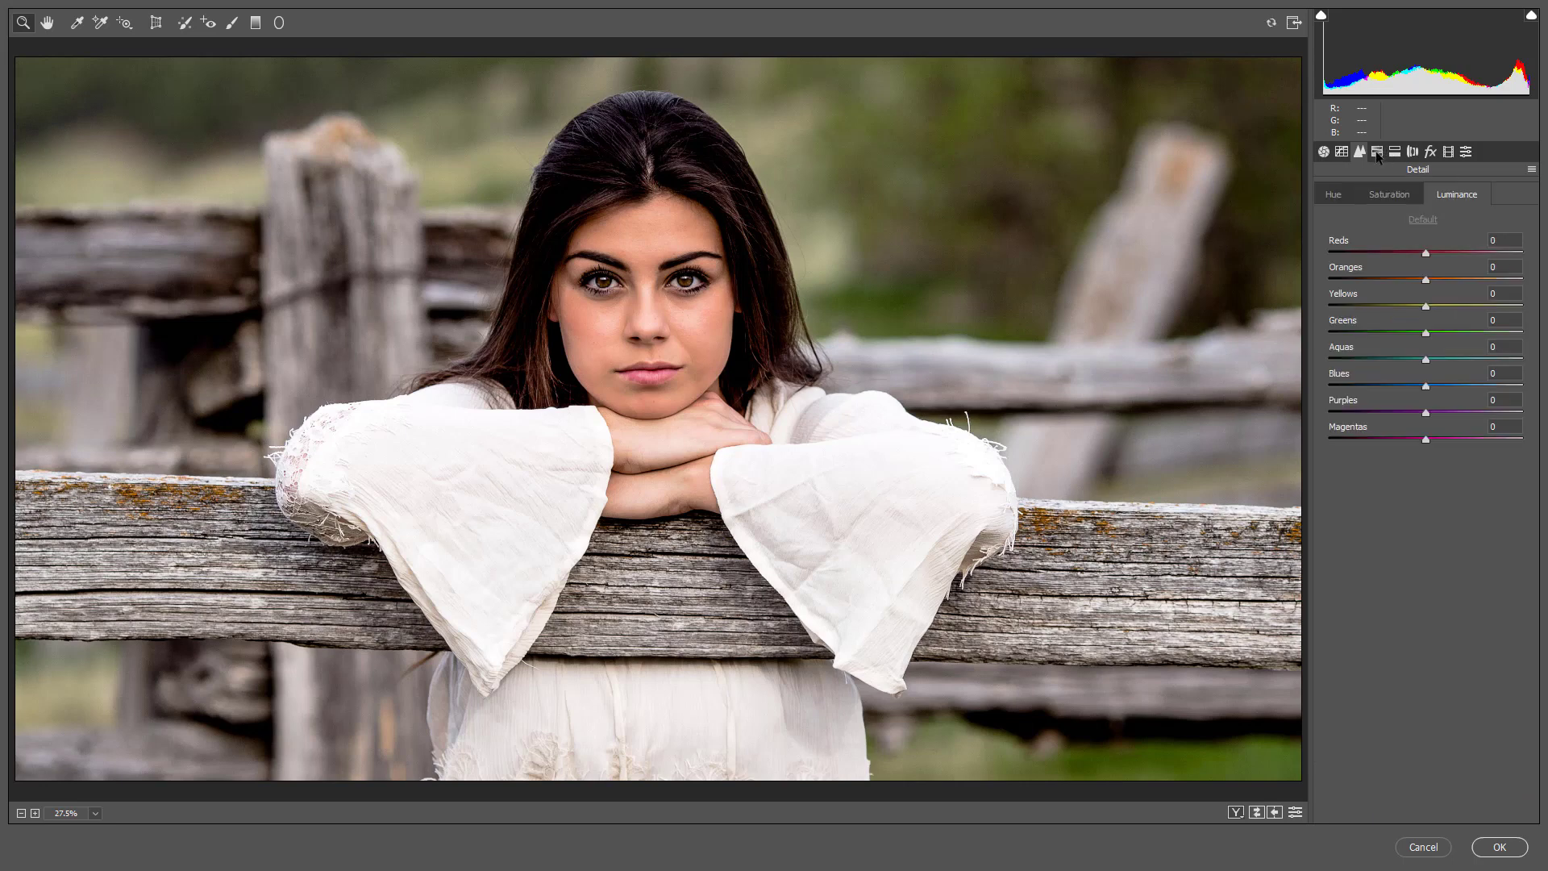
left_click(1334, 194)
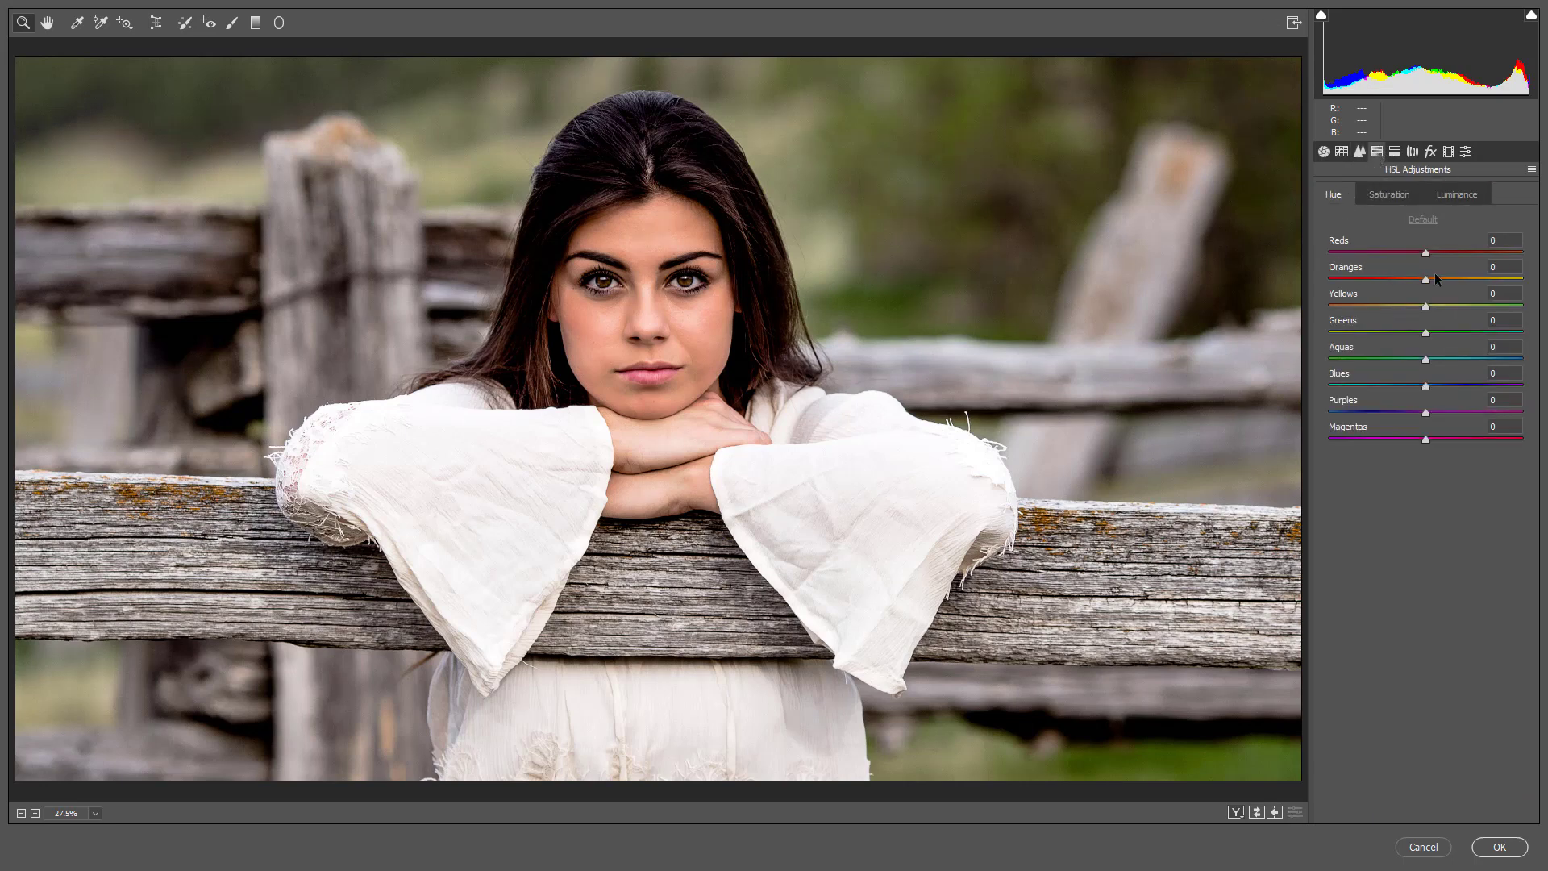
left_click_drag(1426, 253, 1422, 279)
left_click_drag(1425, 307, 1528, 316)
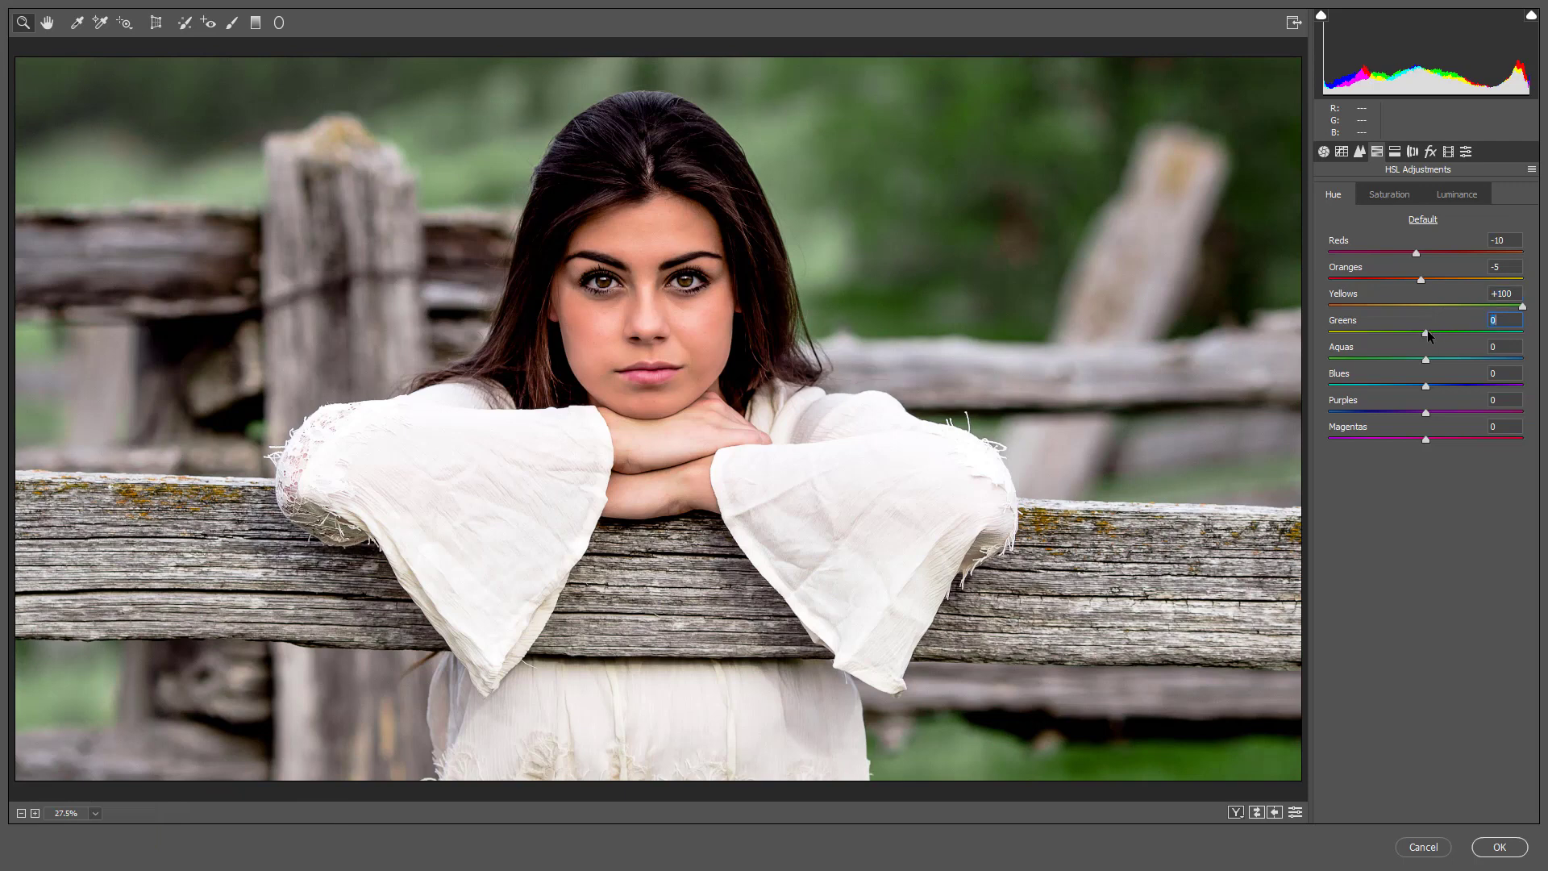
left_click_drag(1425, 333, 1443, 333)
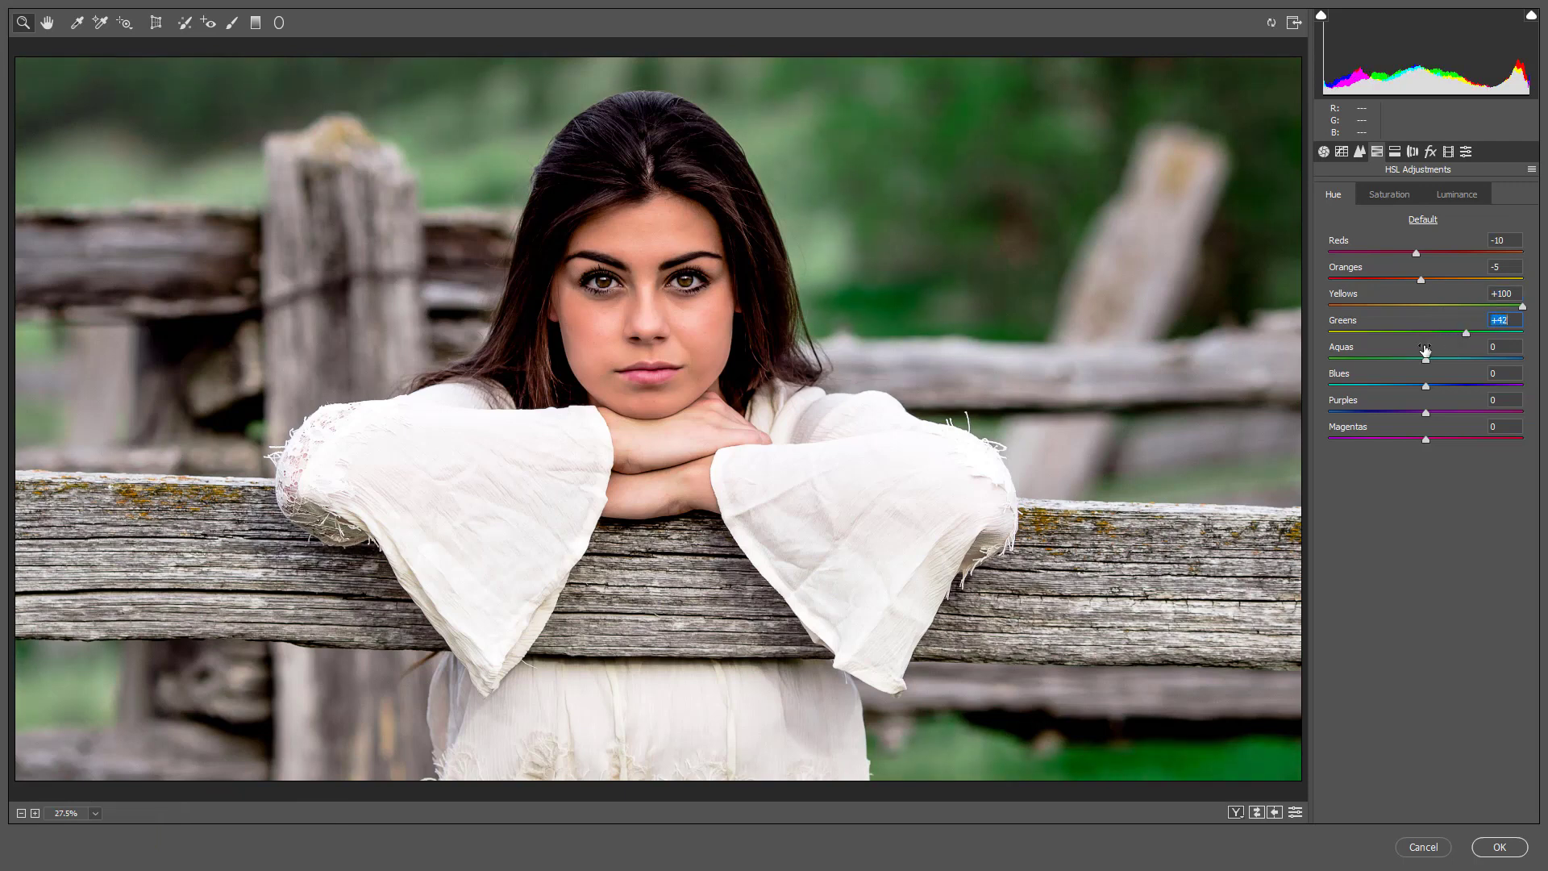
left_click_drag(1426, 359, 1438, 360)
left_click_drag(1426, 387, 1402, 417)
- Set HSL saturation to Oranges -19, Yellows +28, Blues +10 and Purples +100
left_click(1395, 194)
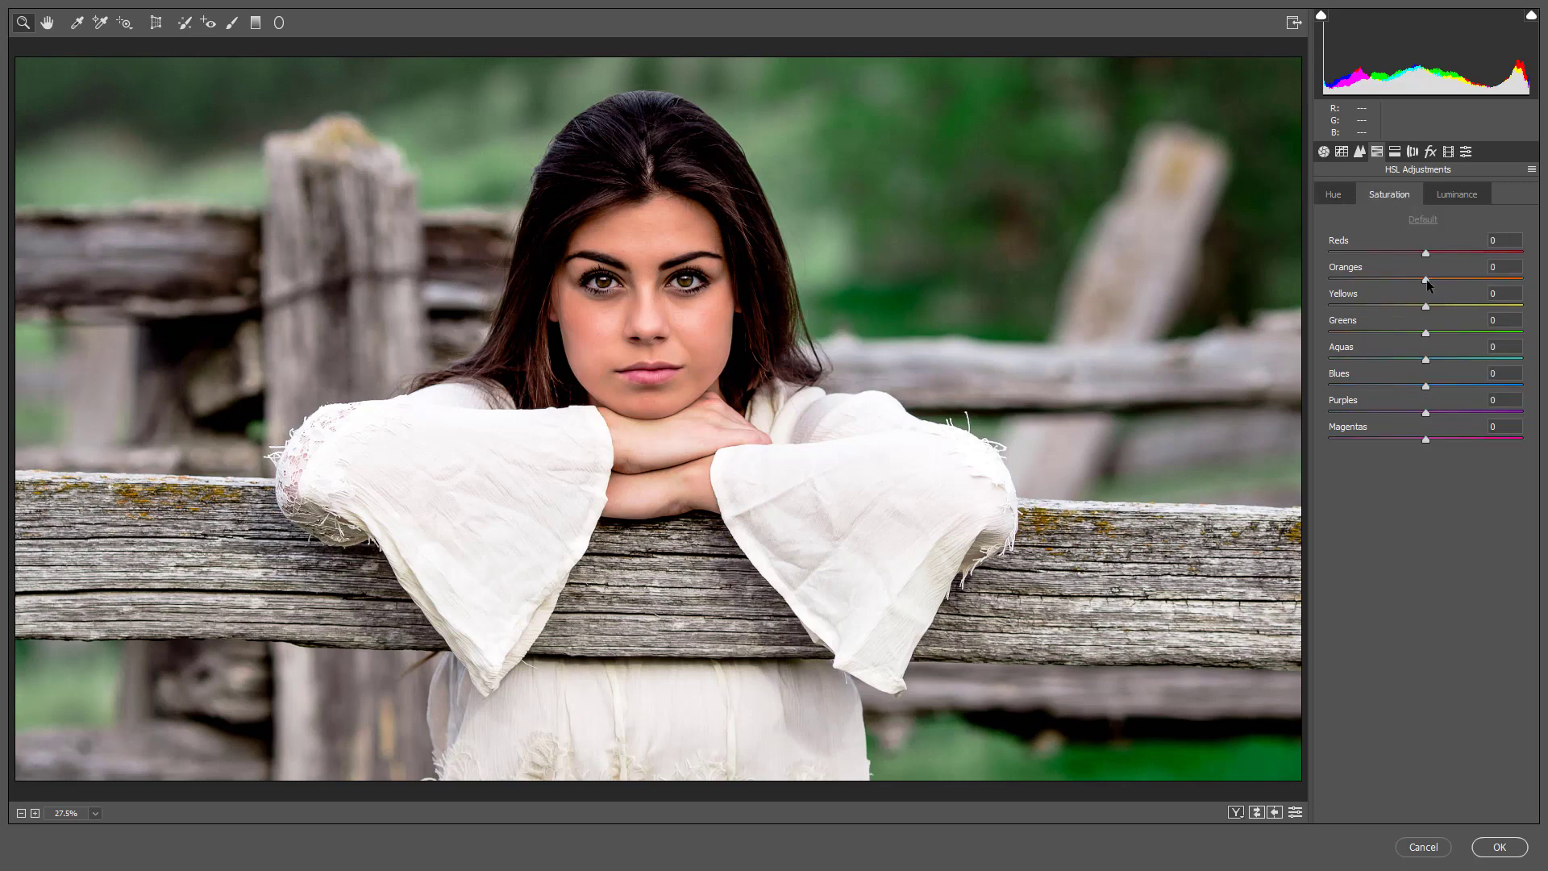
left_click_drag(1427, 284, 1422, 284)
mouse_move(1409, 278)
left_mouse_down()
mouse_move(1423, 309)
mouse_move(1453, 306)
left_mouse_up()
left_click_drag(1425, 385, 1342, 412)
type("100")
key("Return")
- Set HSL luminance to Oranges +20, Yellows +14 and Blues -15
left_click(1464, 192)
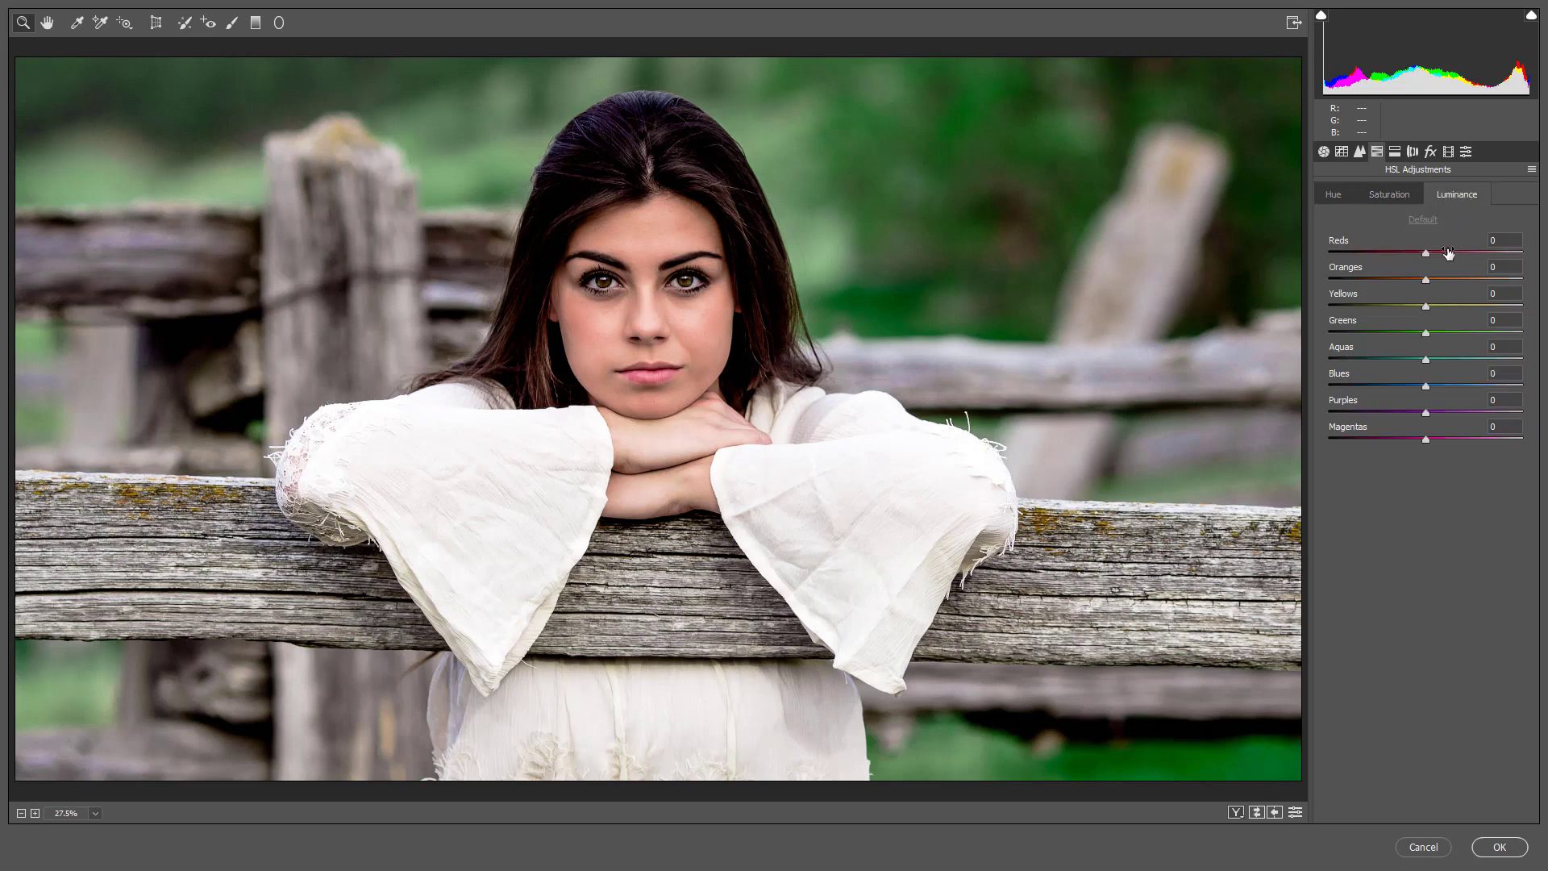
left_click_drag(1425, 280, 1436, 280)
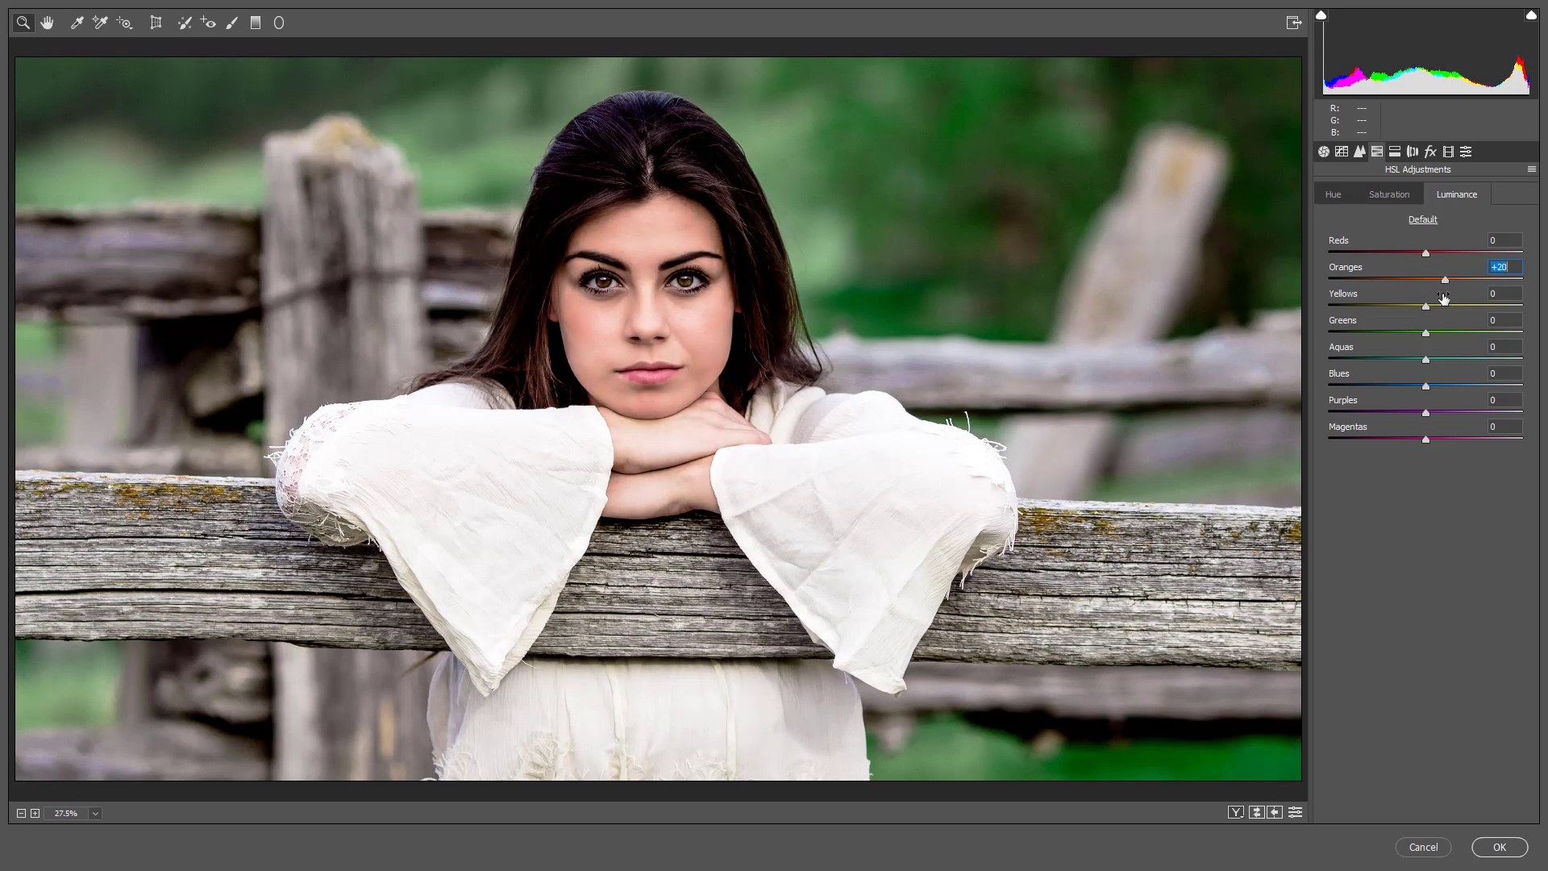
left_click_drag(1425, 307, 1442, 313)
left_click_drag(1425, 384, 1413, 391)
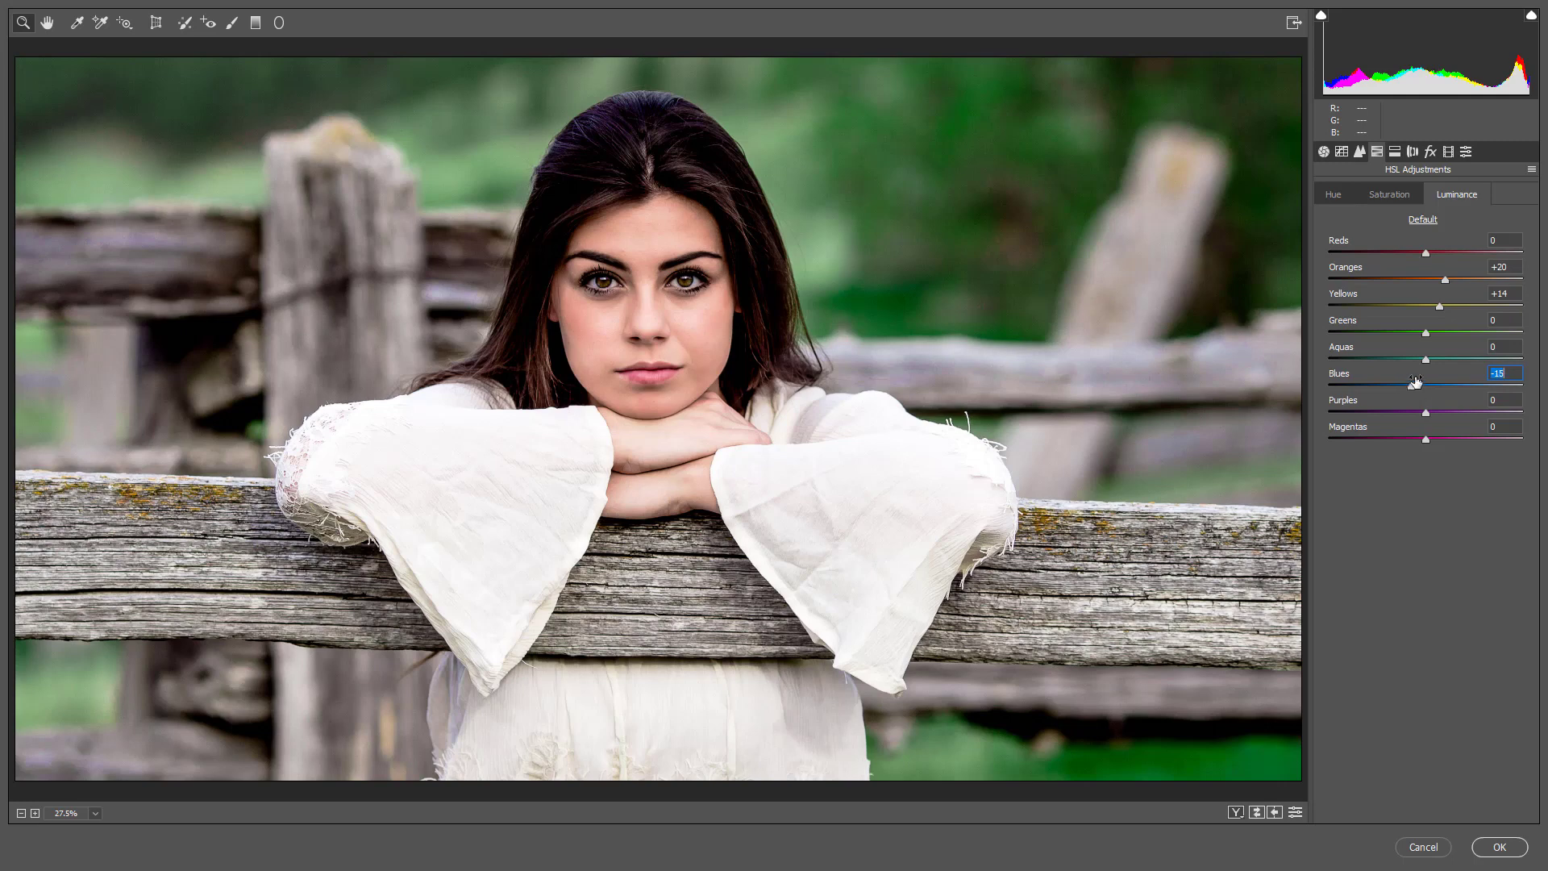
- In Split Toning, enter Highlights Hue 45, Saturation 18 and Shadows Hue 215, Saturation 15
left_click(1399, 153)
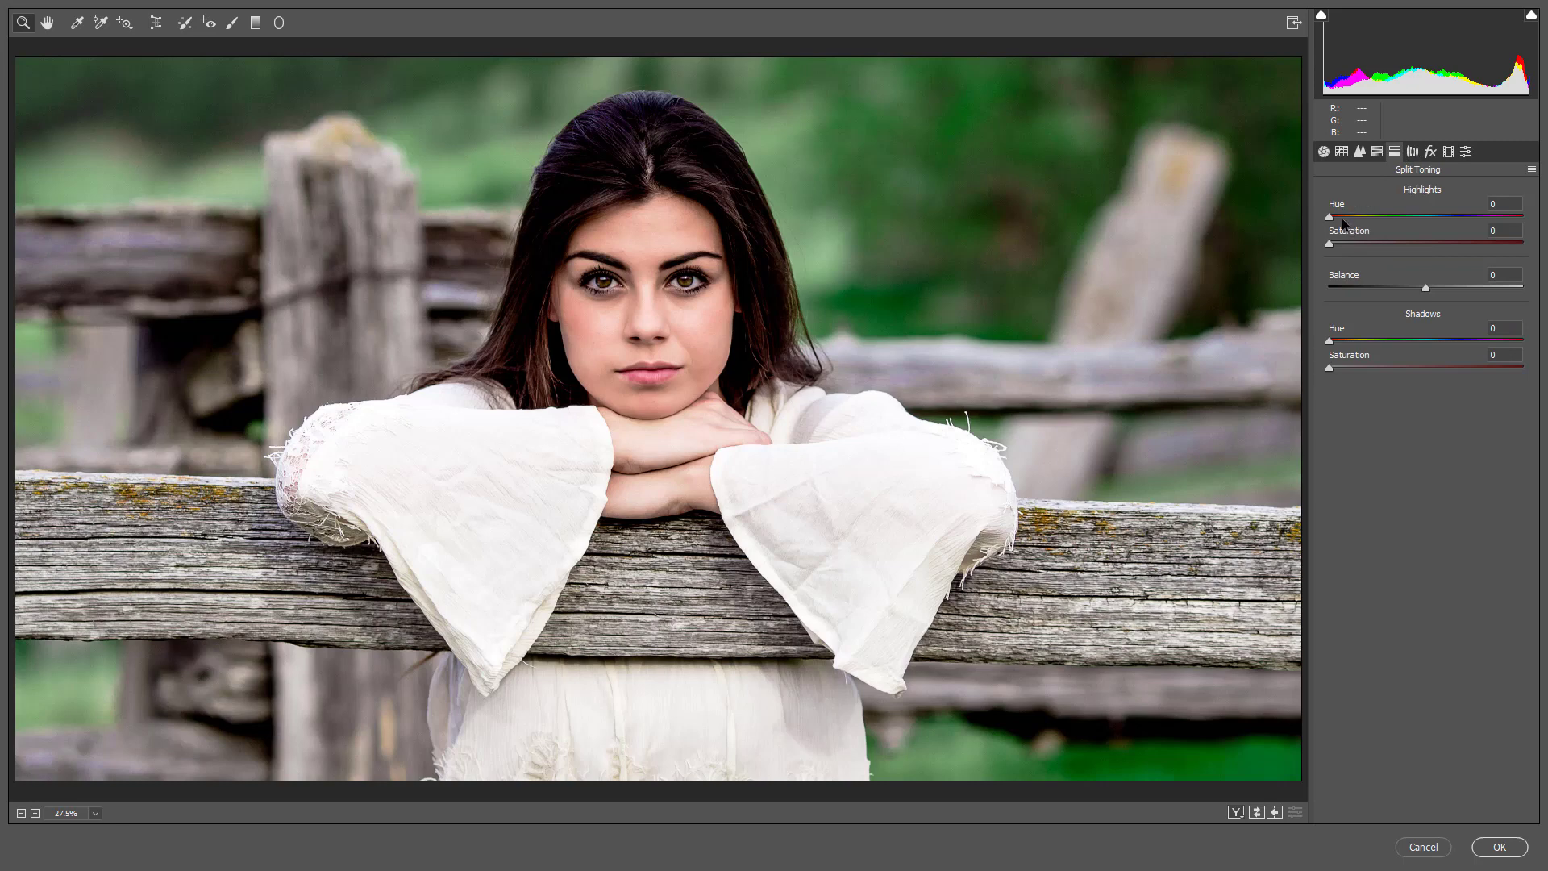
left_click(1514, 202)
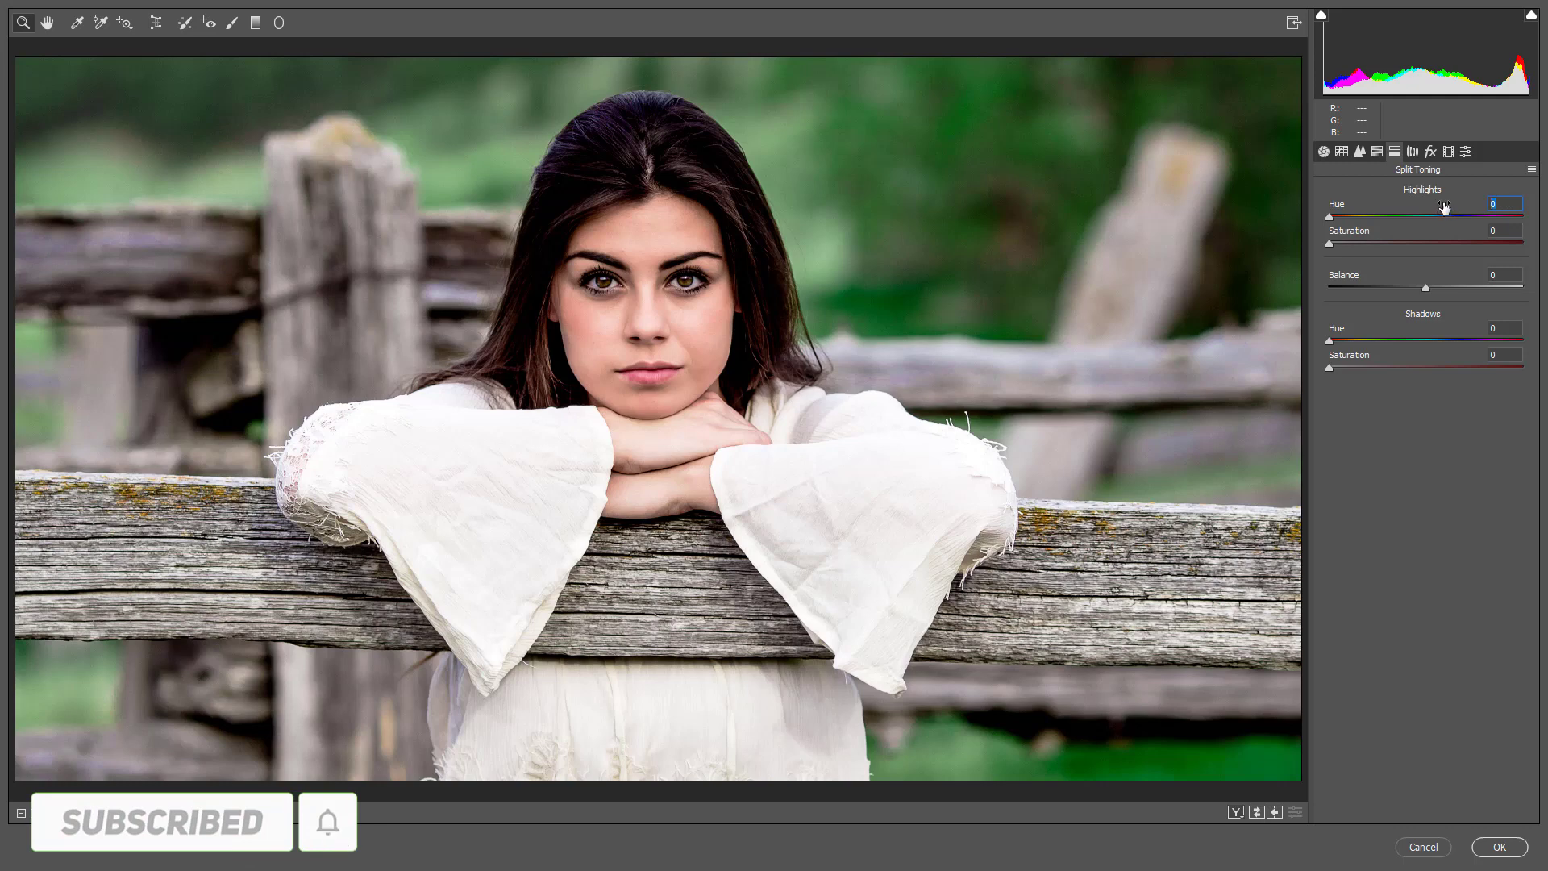
type("45")
left_click(1498, 230)
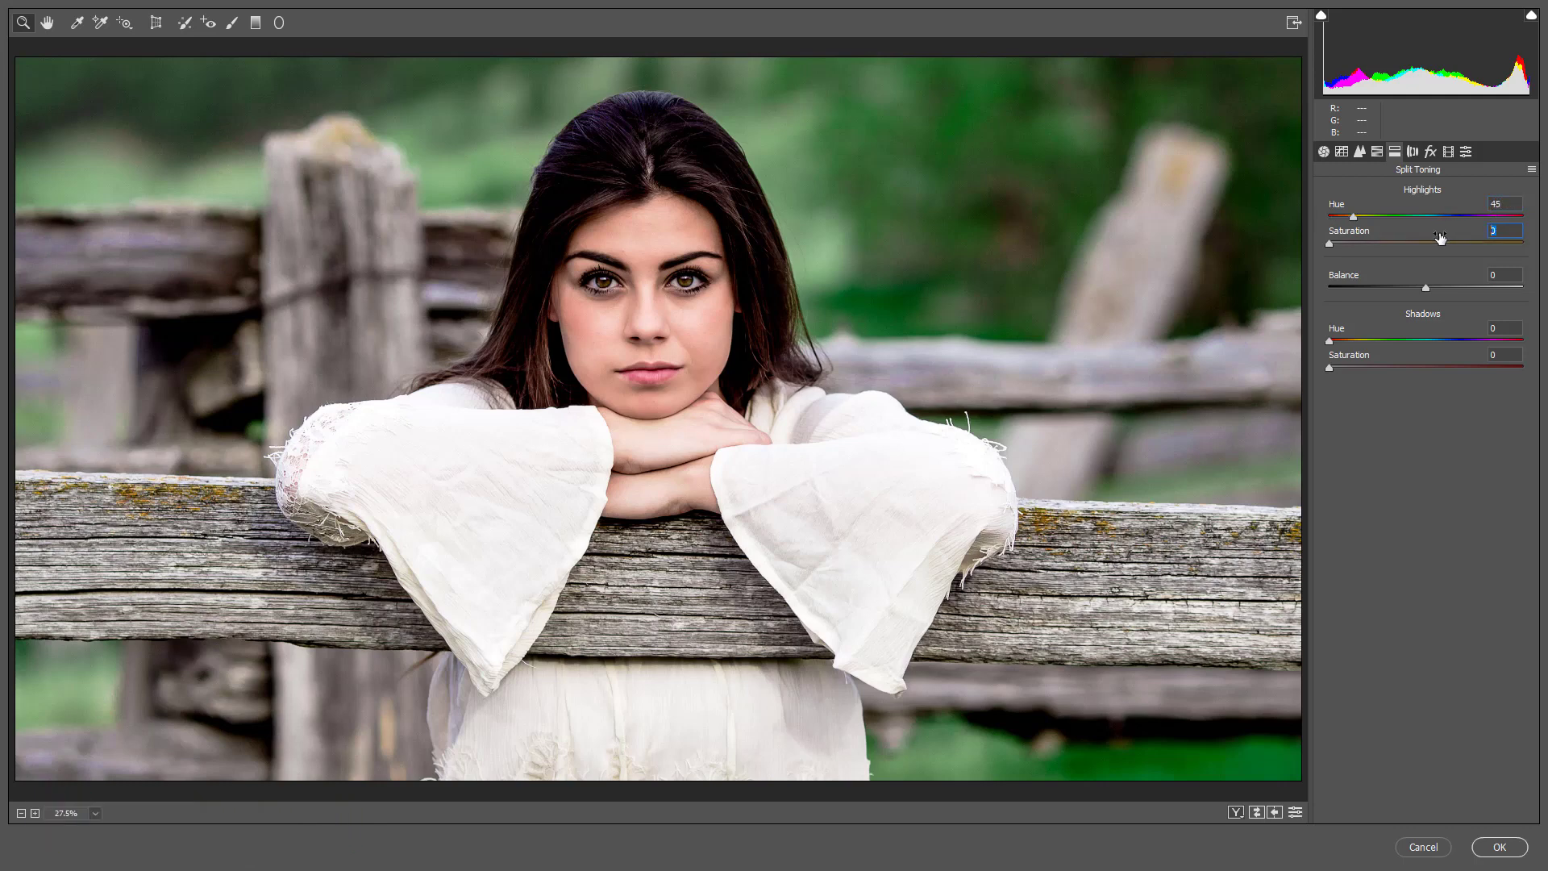
type("18")
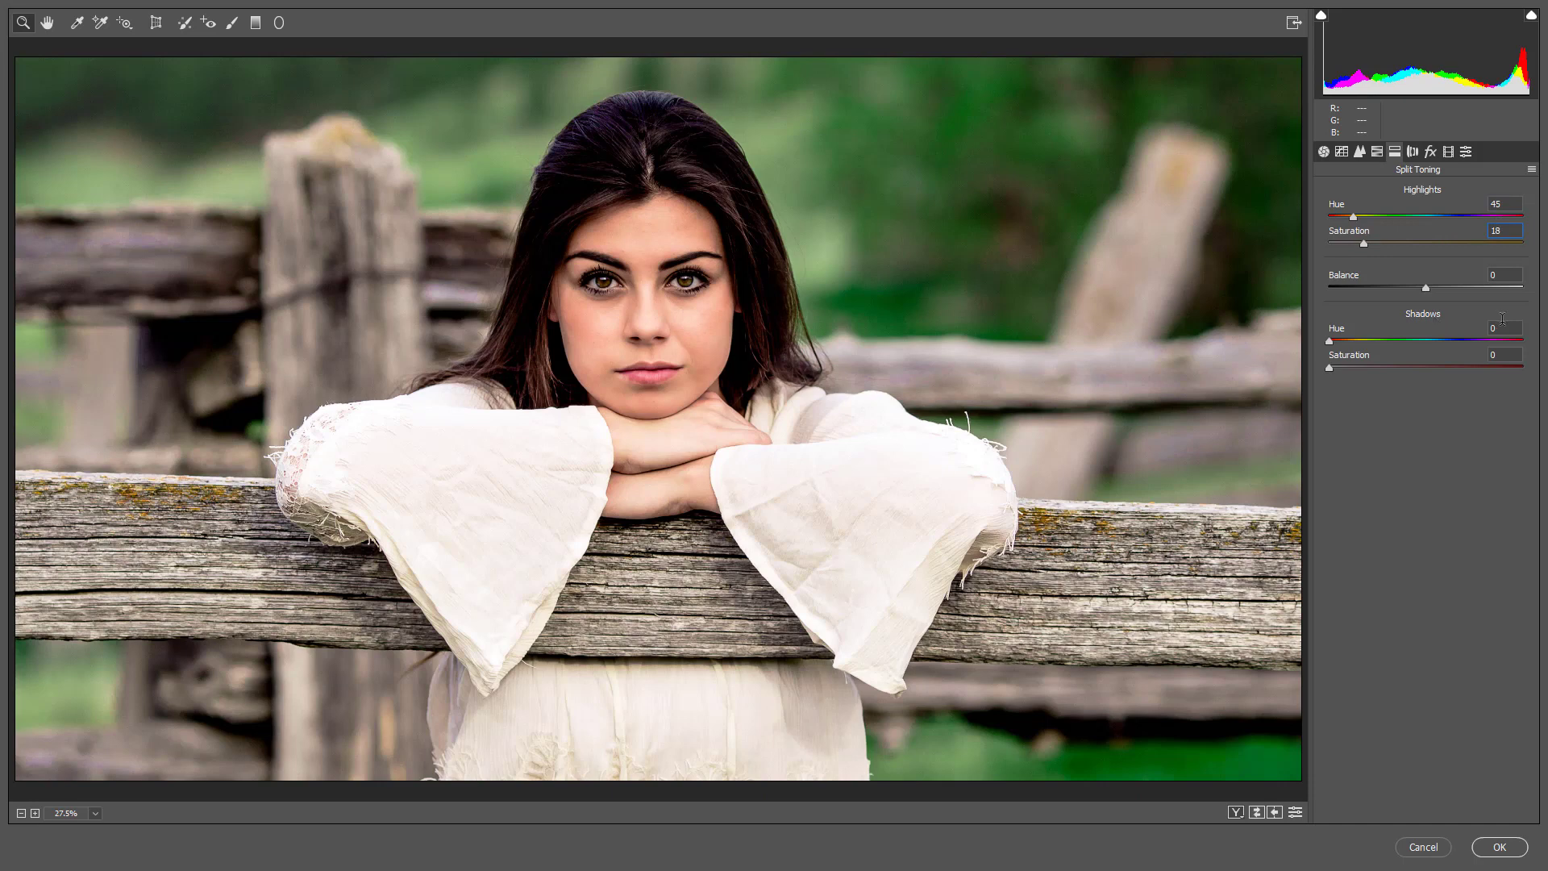
left_click(1502, 327)
type("1")
type("5")
left_click(1504, 354)
type("1")
type("5")
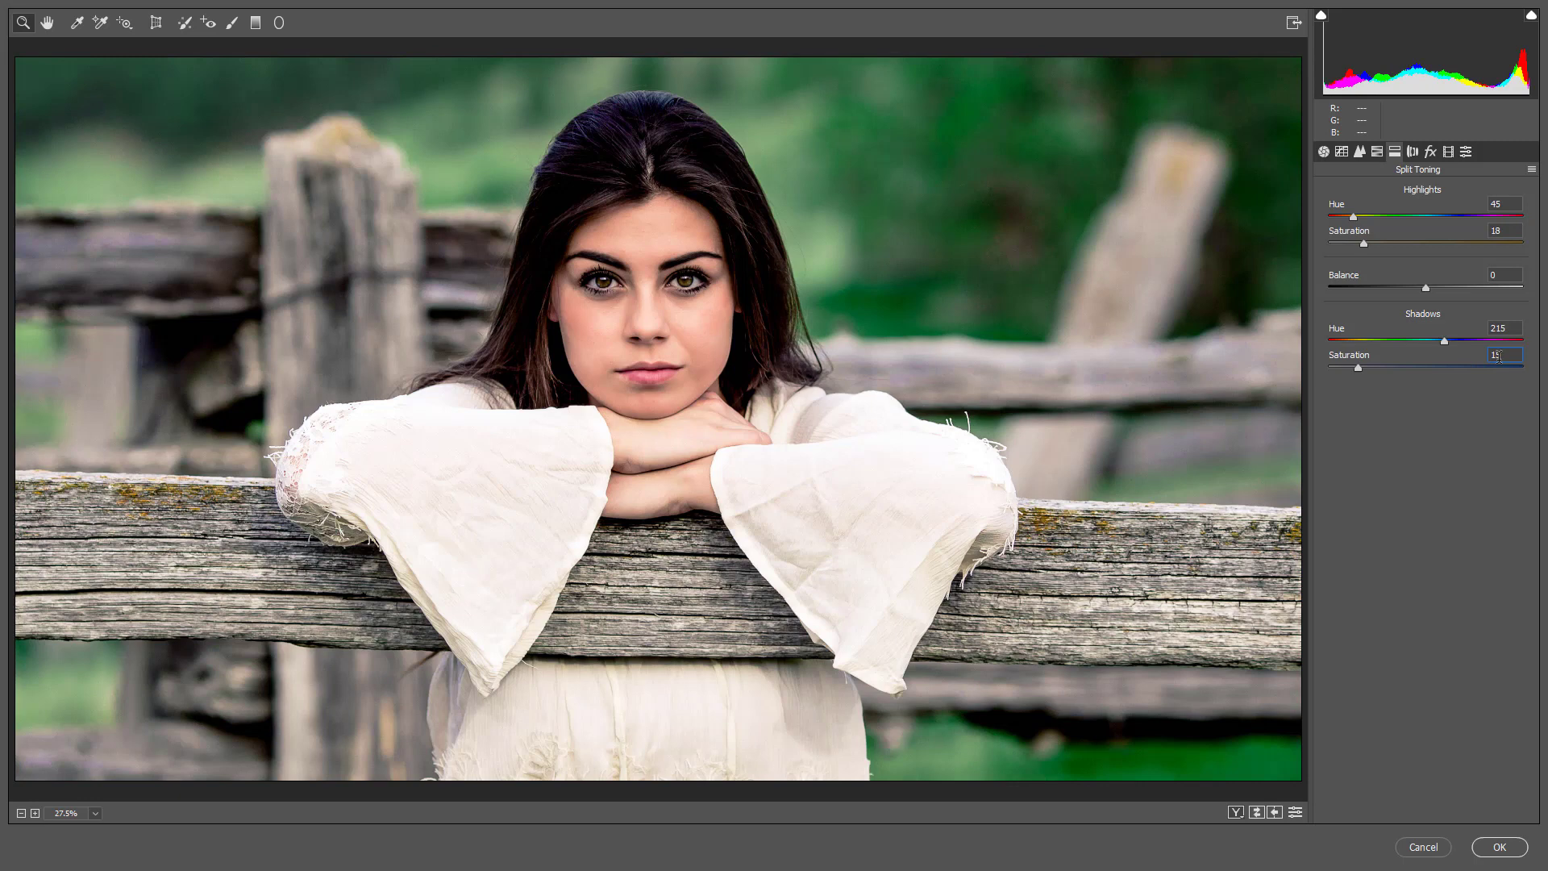
left_click(1415, 151)
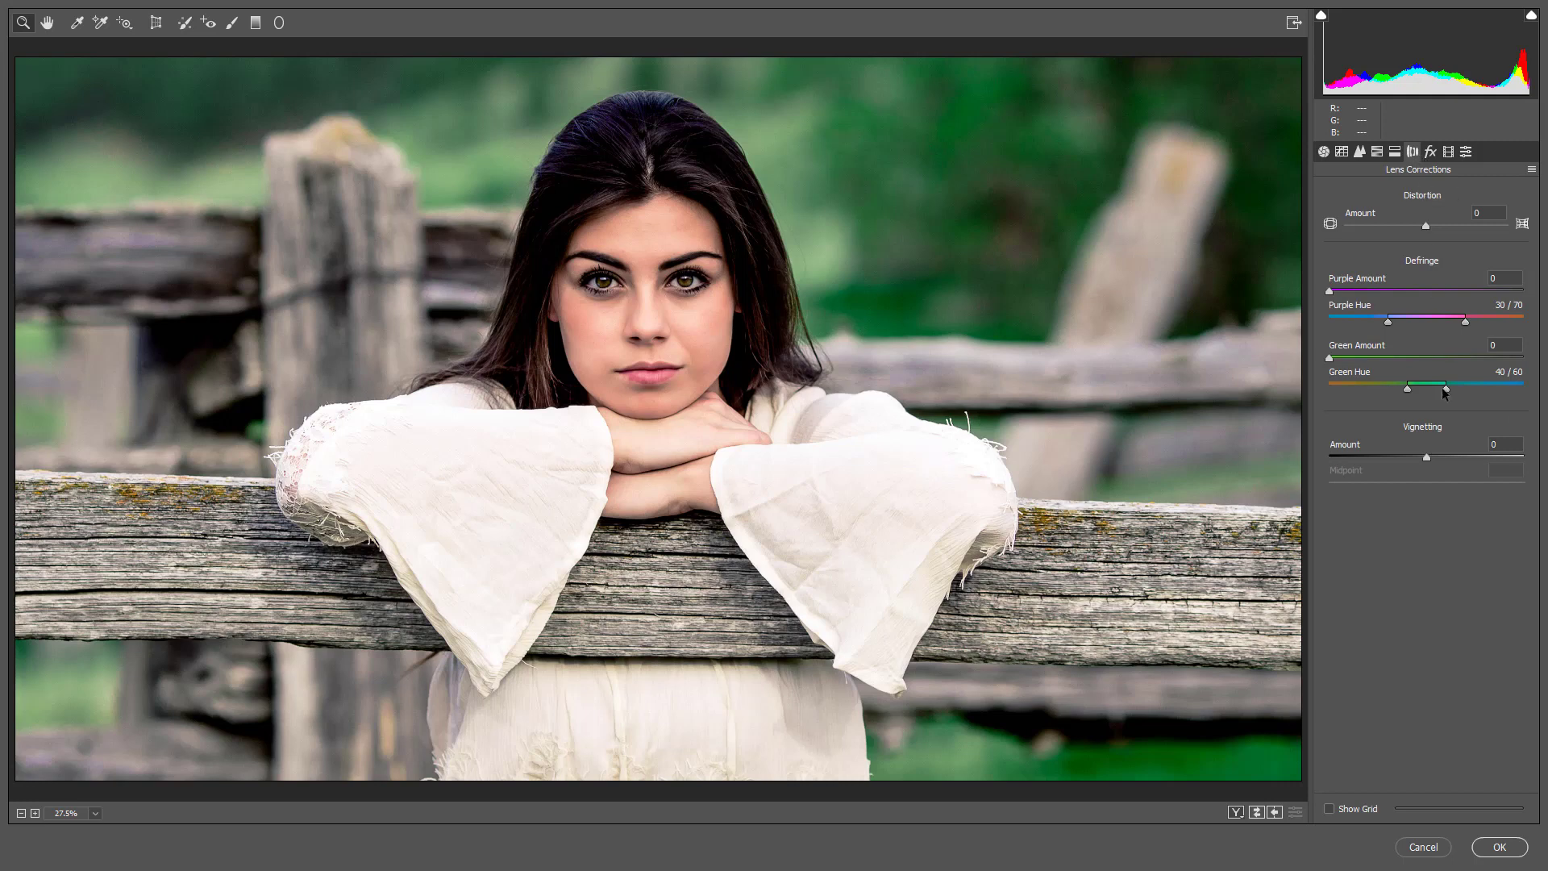
- Set lens Vignetting Amount to -50 and Post Crop Vignetting Amount to -5
left_click_drag(1425, 455, 1376, 461)
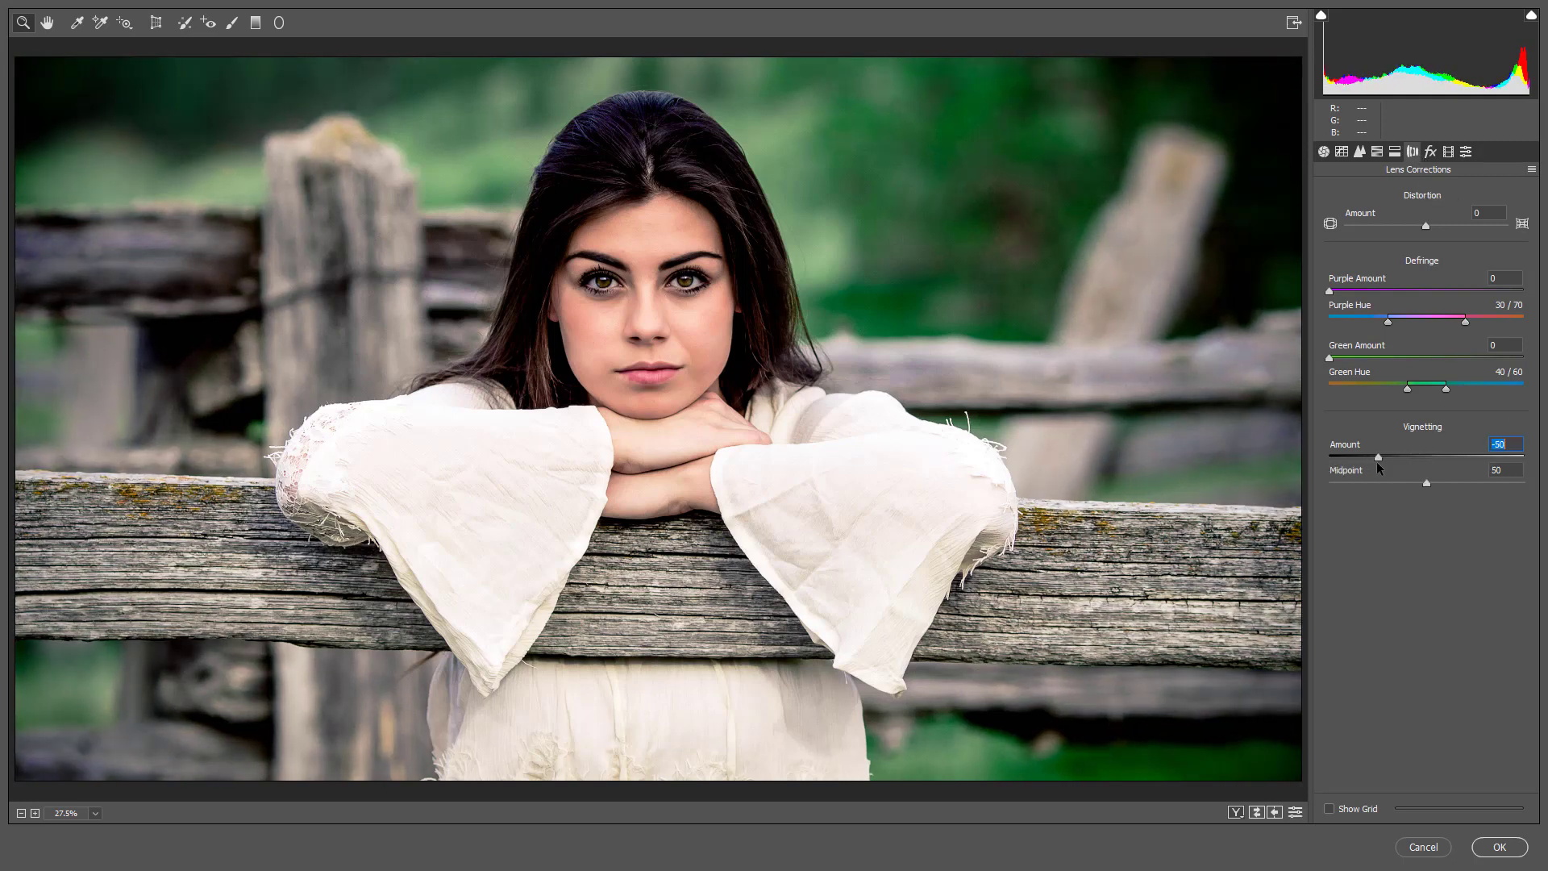
left_click(1429, 151)
left_click_drag(1430, 362, 1421, 362)
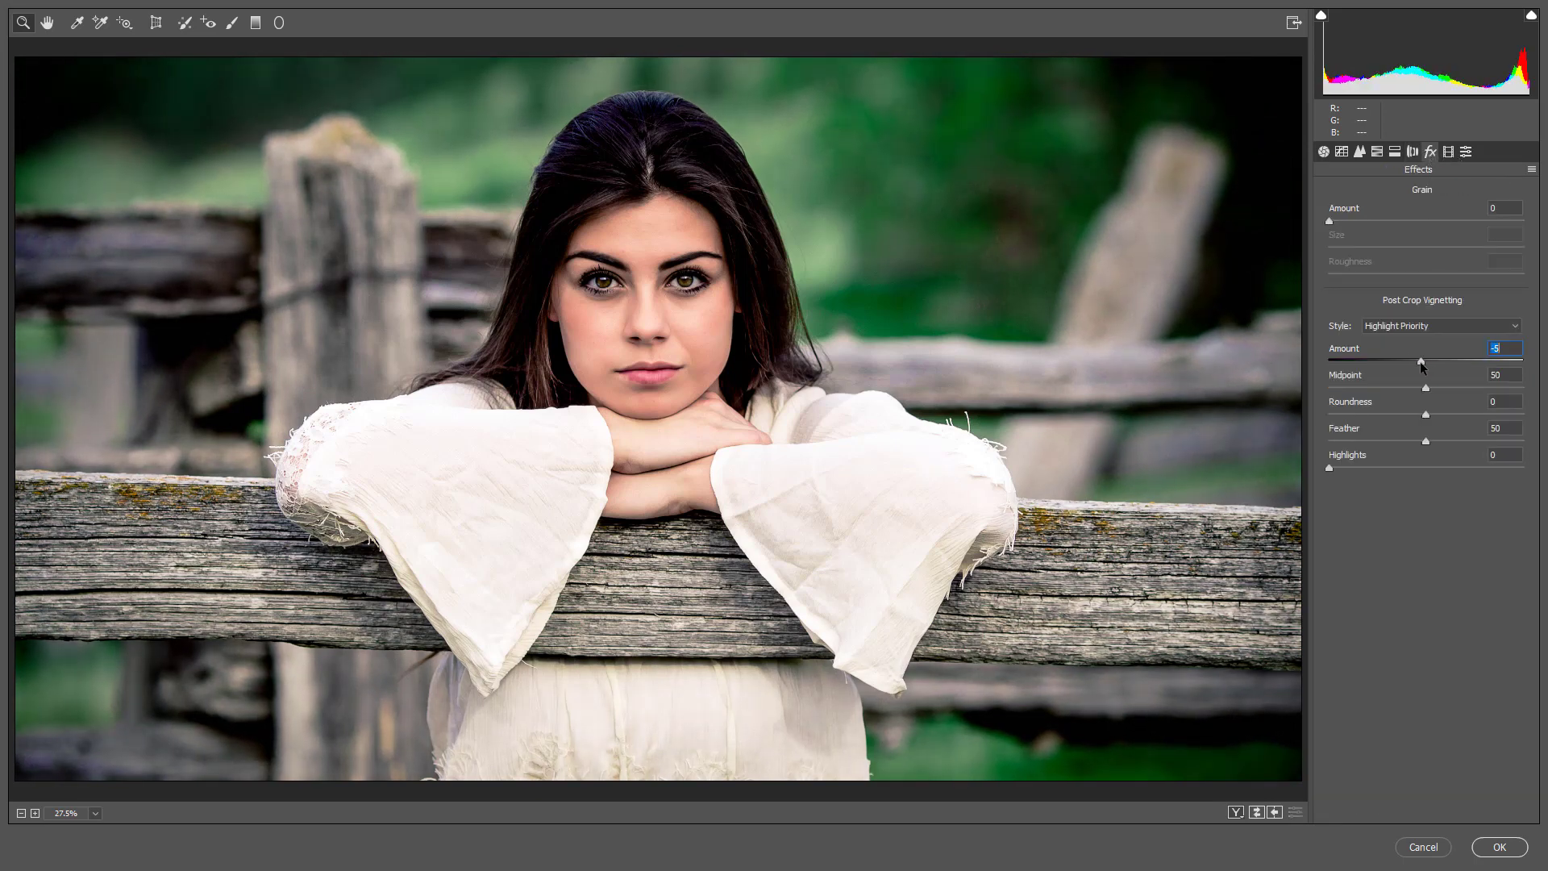
- In Calibration, set Red Primary Hue +14, Saturation +15 and Blue Primary Hue -10, Saturation 18
left_click(1448, 151)
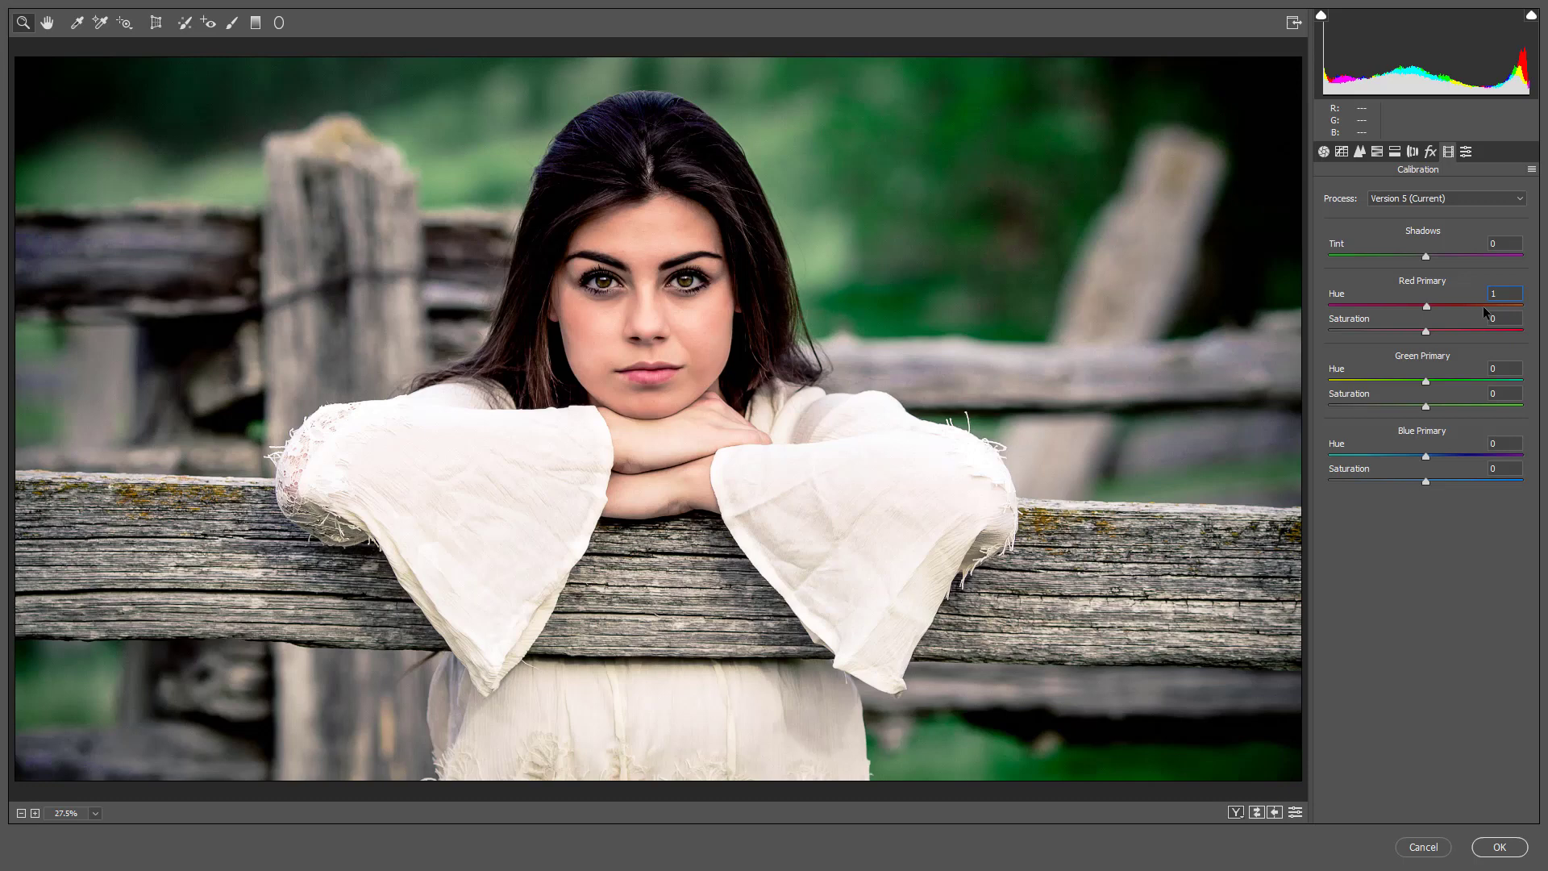
type("14")
key("Tab")
type("-10")
key("Tab")
key("Tab")
type("18")
- Cycle through the before/after comparison layouts, then return to the single edited view
left_click(1235, 812)
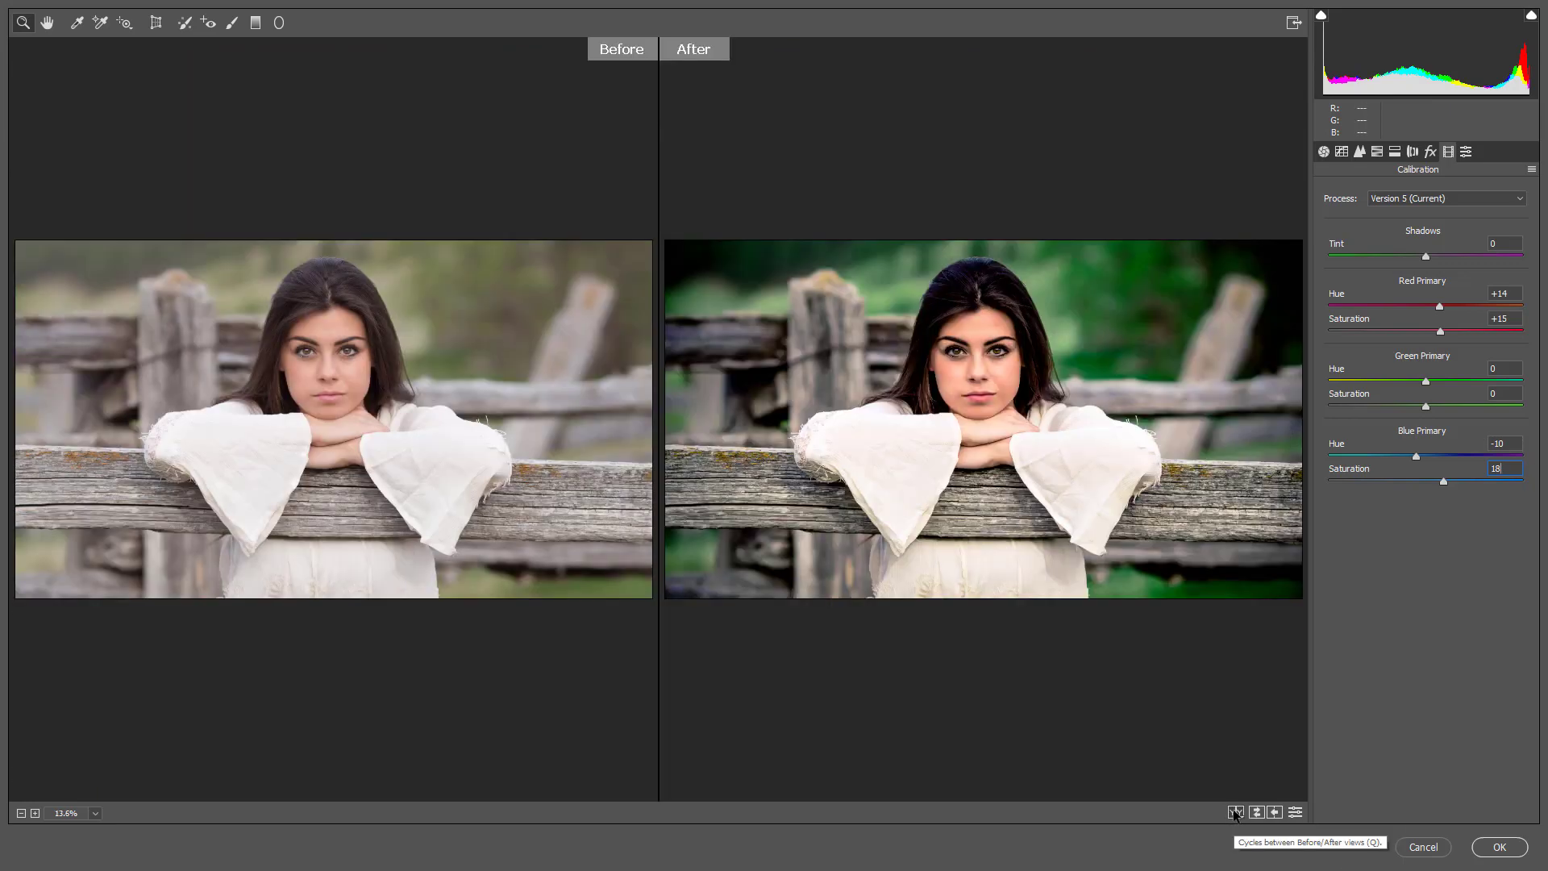
left_click(1235, 812)
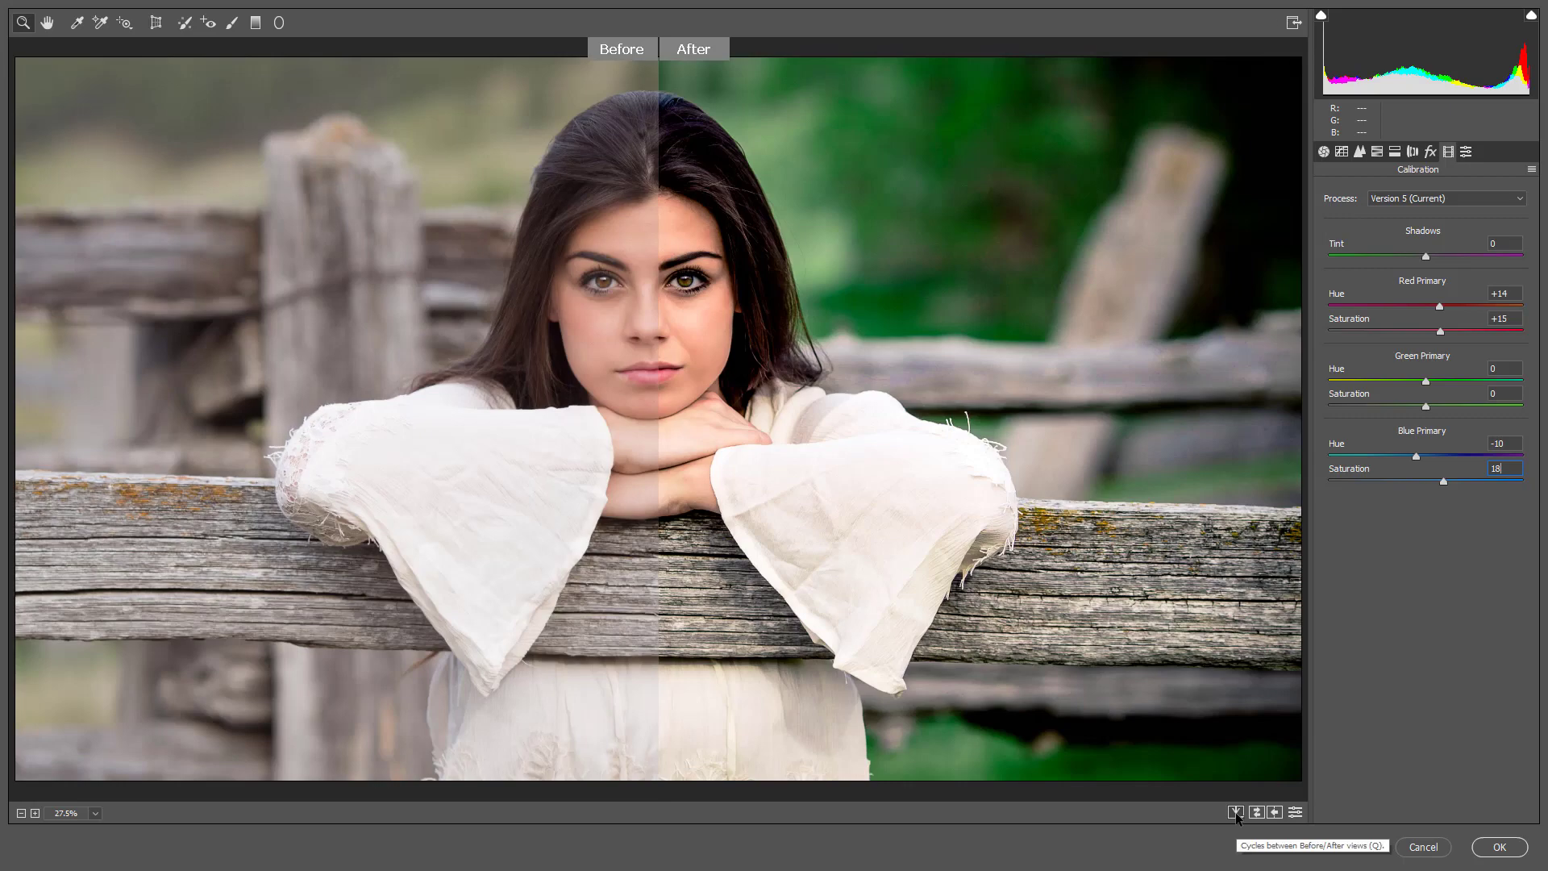
left_click(1235, 812)
left_click(1235, 811)
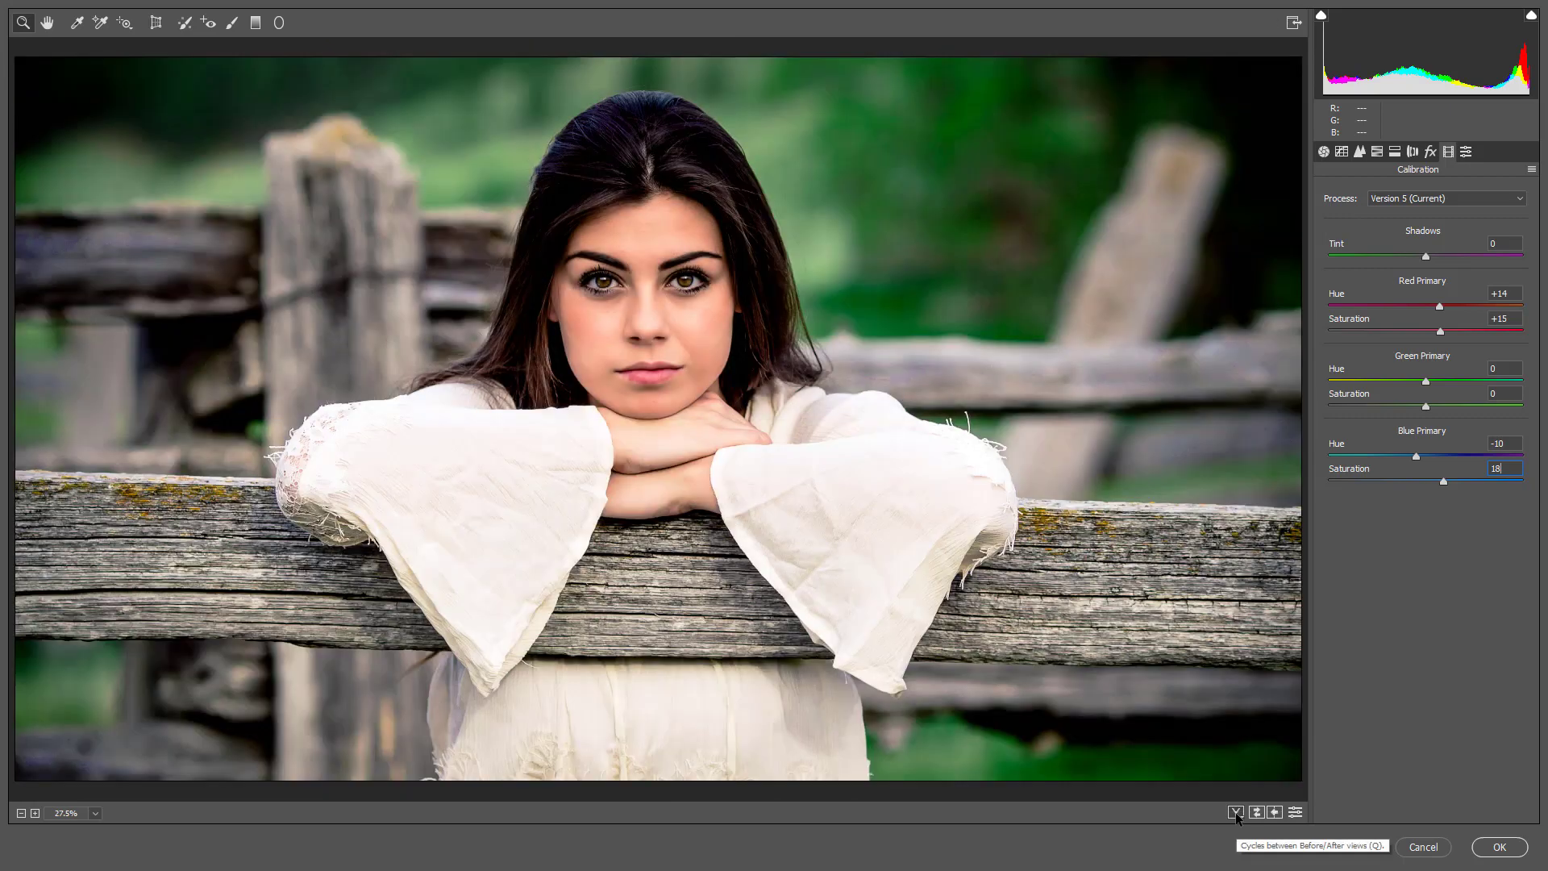
- Save all Camera Raw settings as a named .xmp preset in Videos, then apply the grade
left_click(1532, 170)
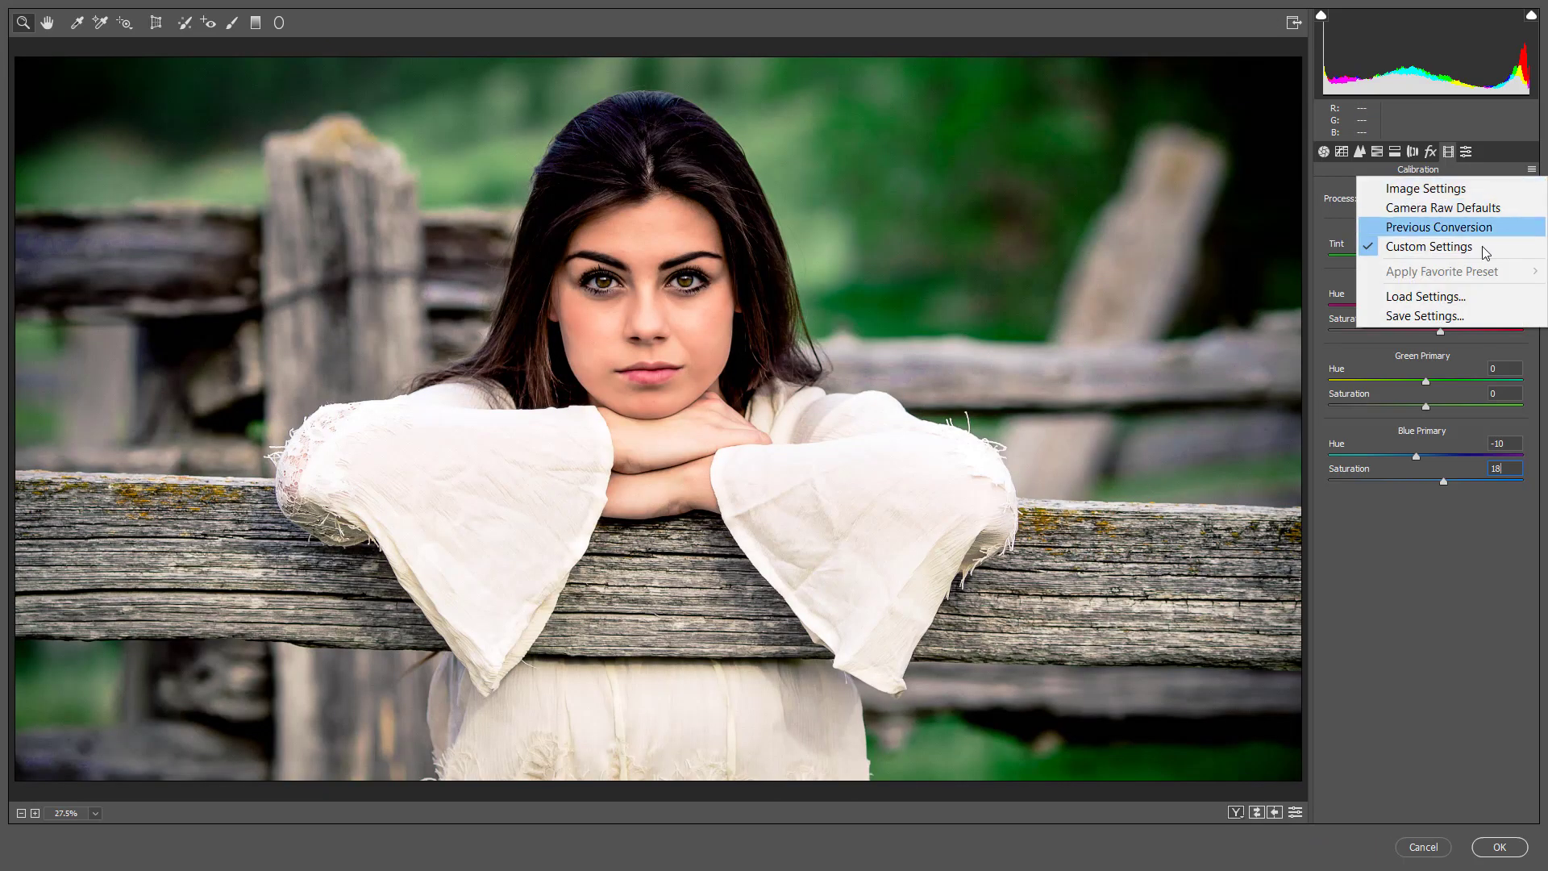
left_click(1449, 316)
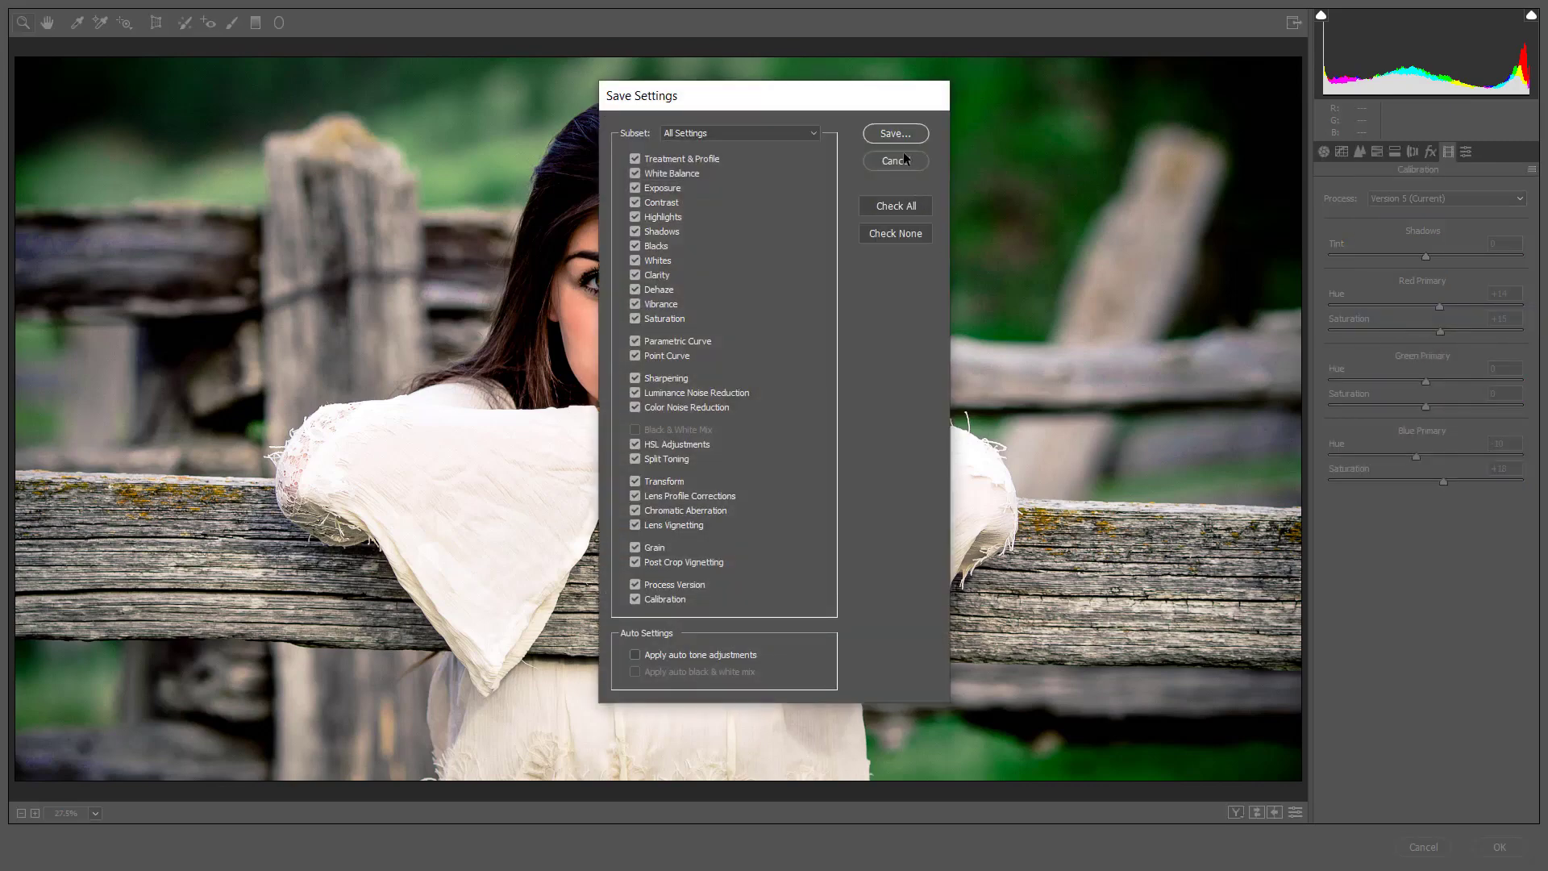
left_click(890, 133)
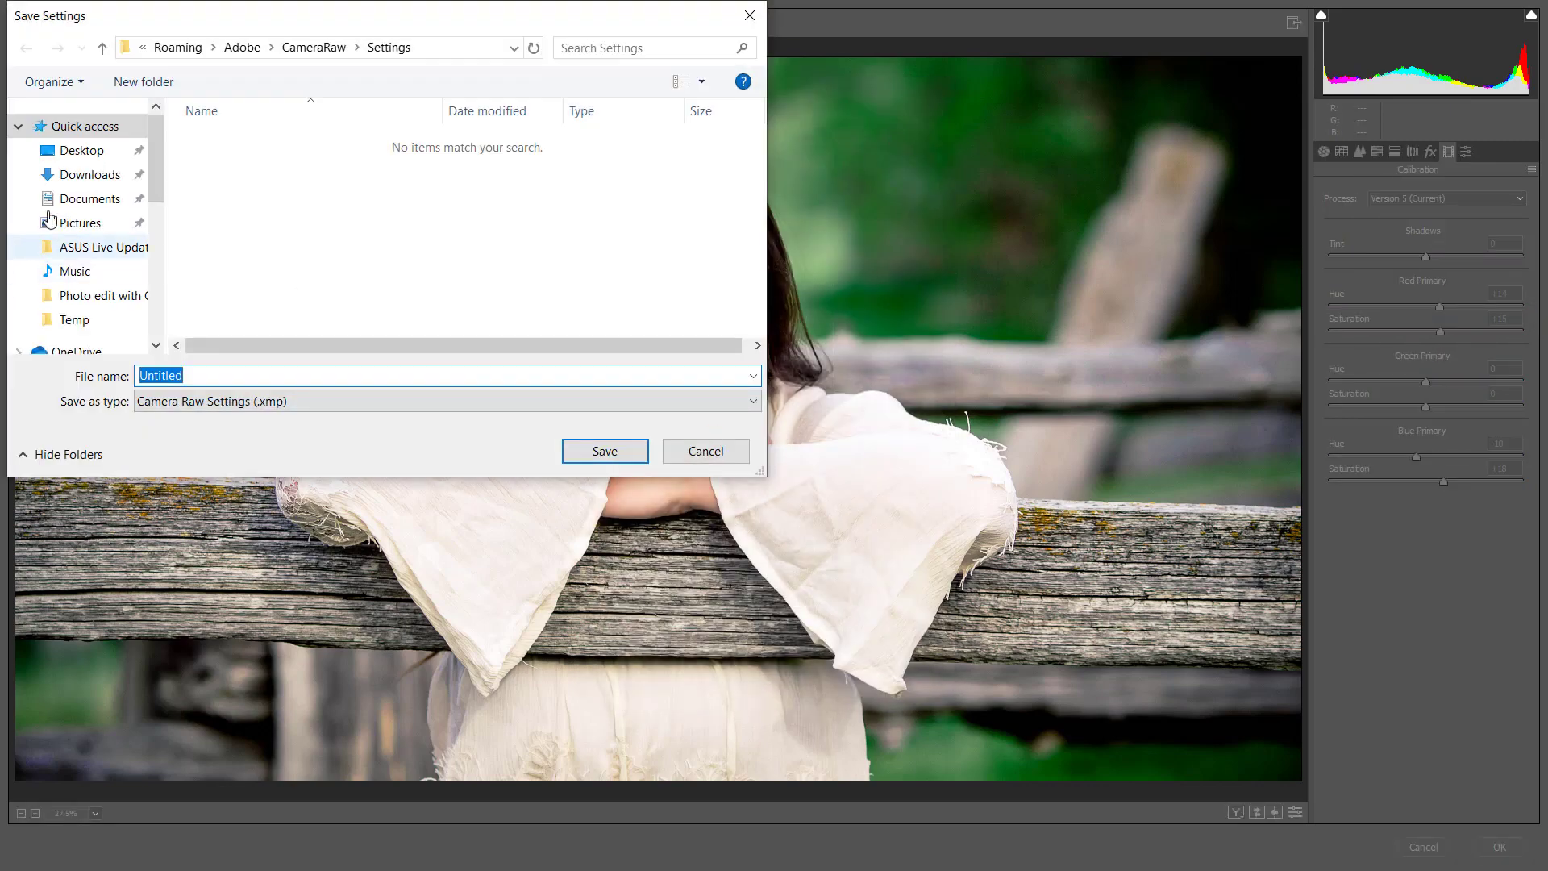
scroll(89, 298, "down", 2)
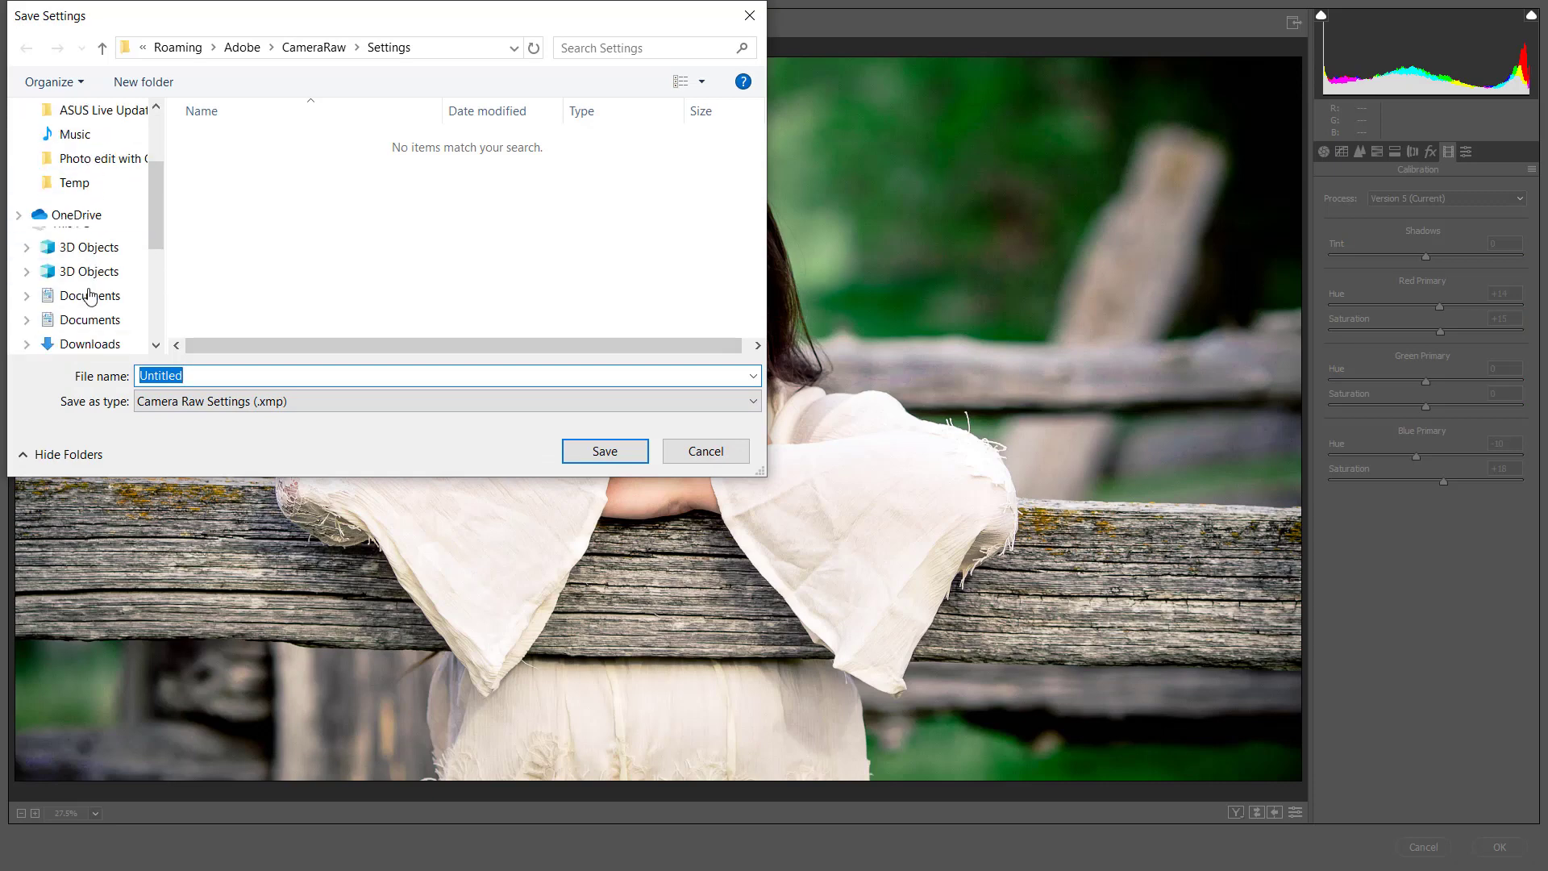
scroll(94, 310, "down", 1)
left_click(77, 343)
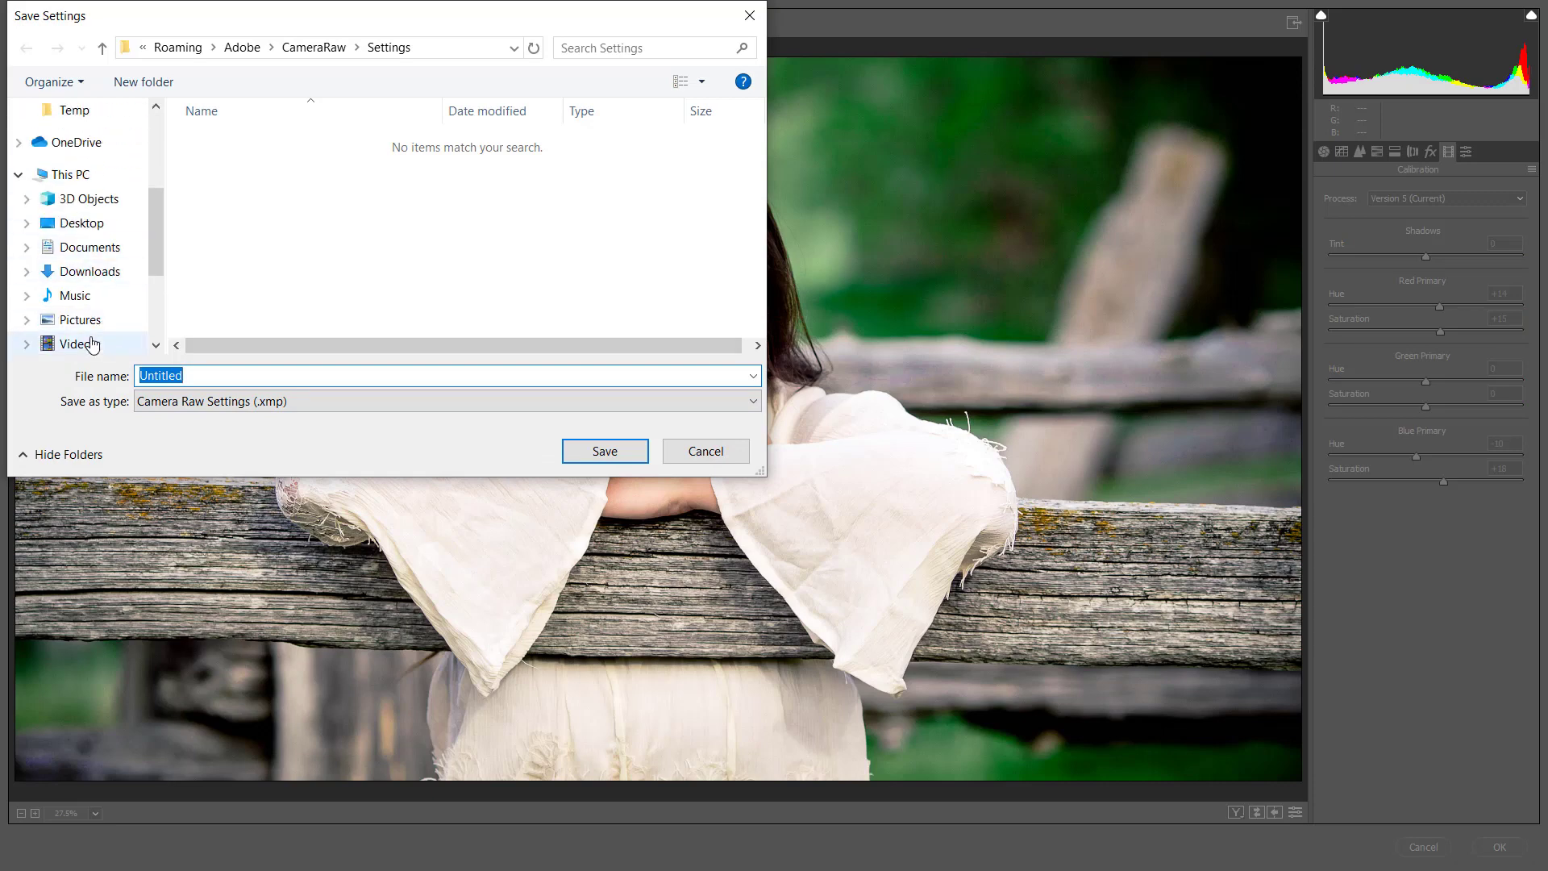
left_click(236, 375)
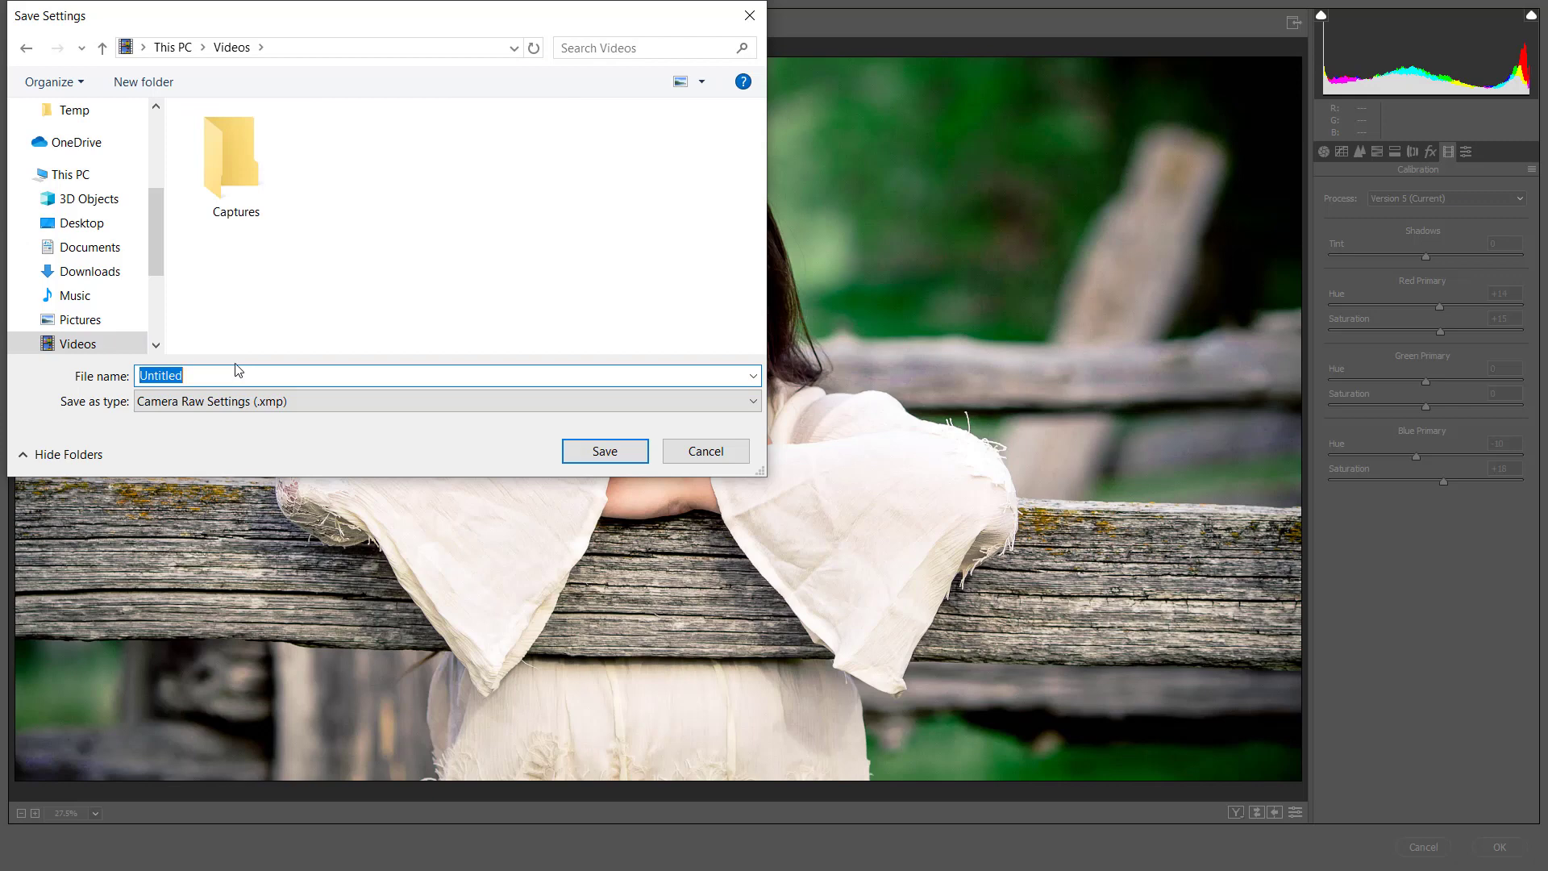
type("Toni ")
type("Mahmud ")
type("Effect")
key("Return")
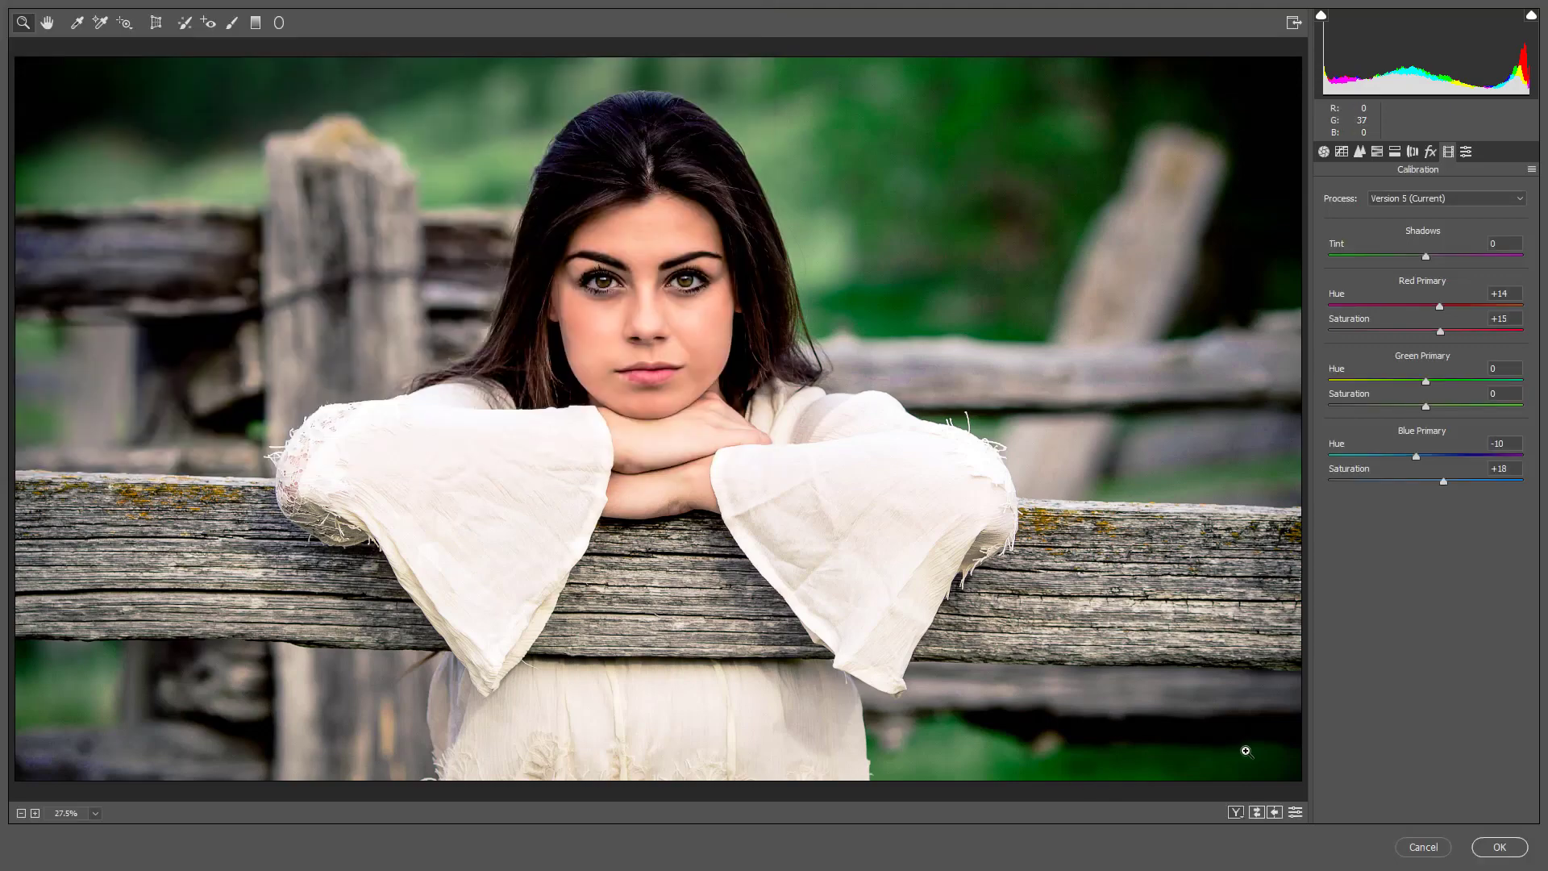
left_click(1498, 847)
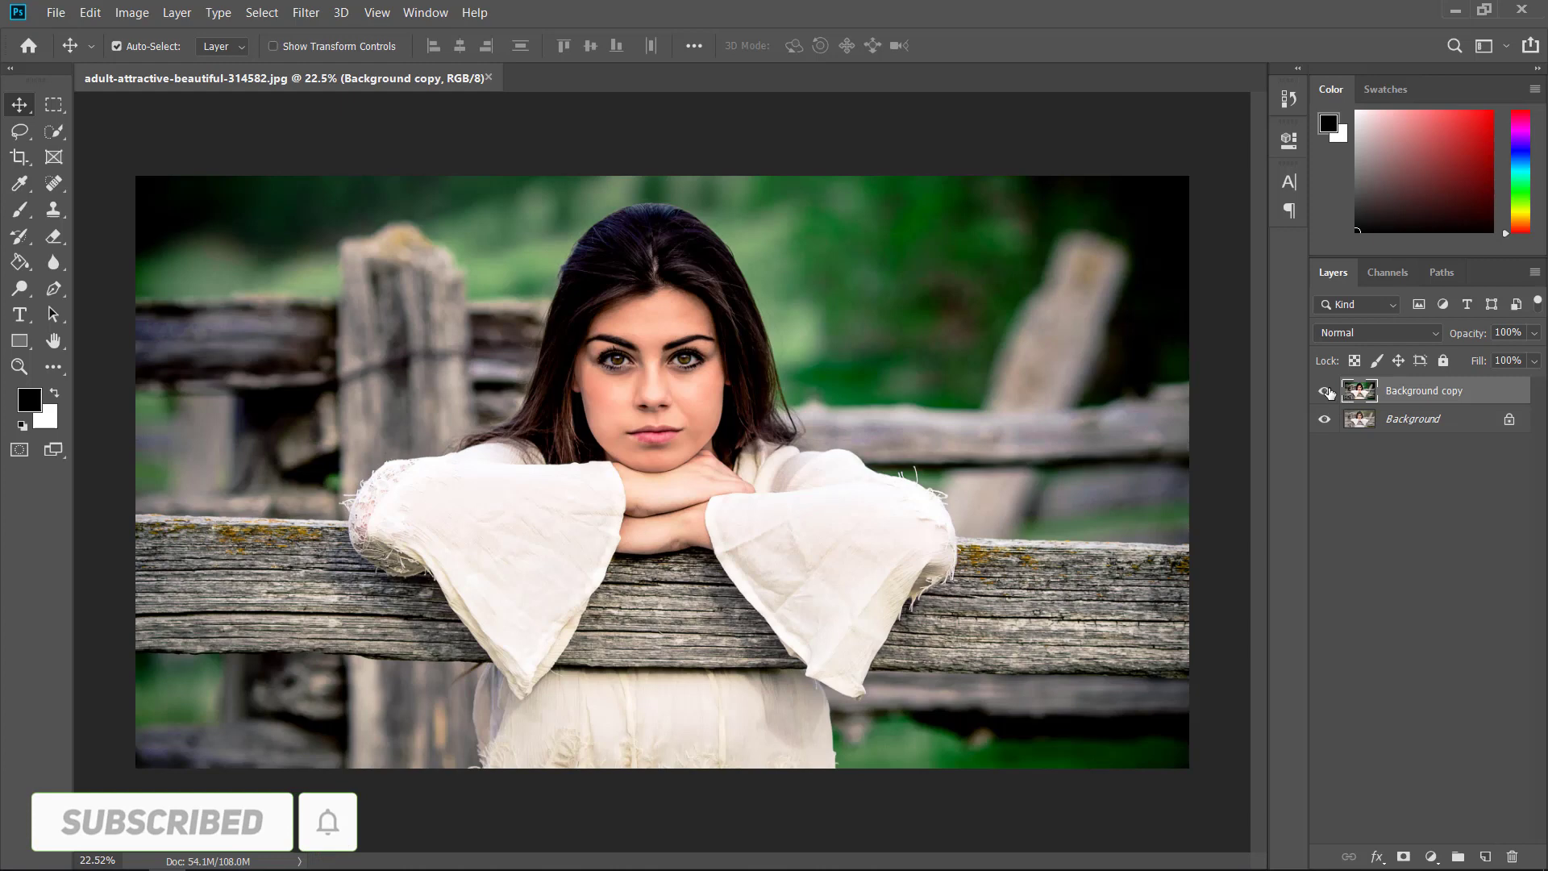
- Toggle Background copy's visibility off and on to compare the grade with the original
left_click(1324, 391)
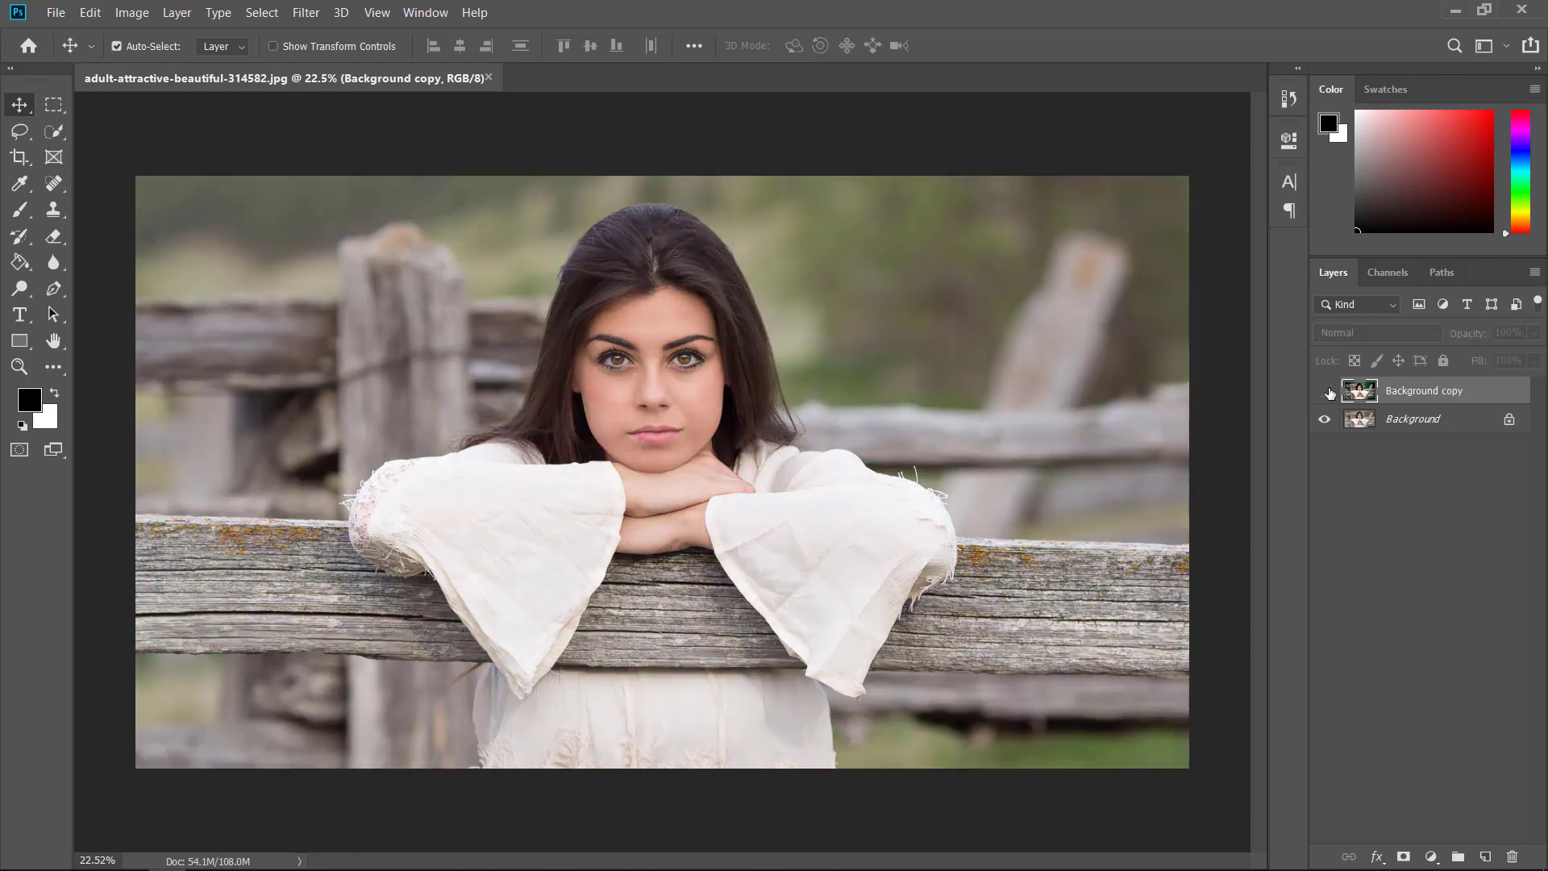
left_click(1325, 391)
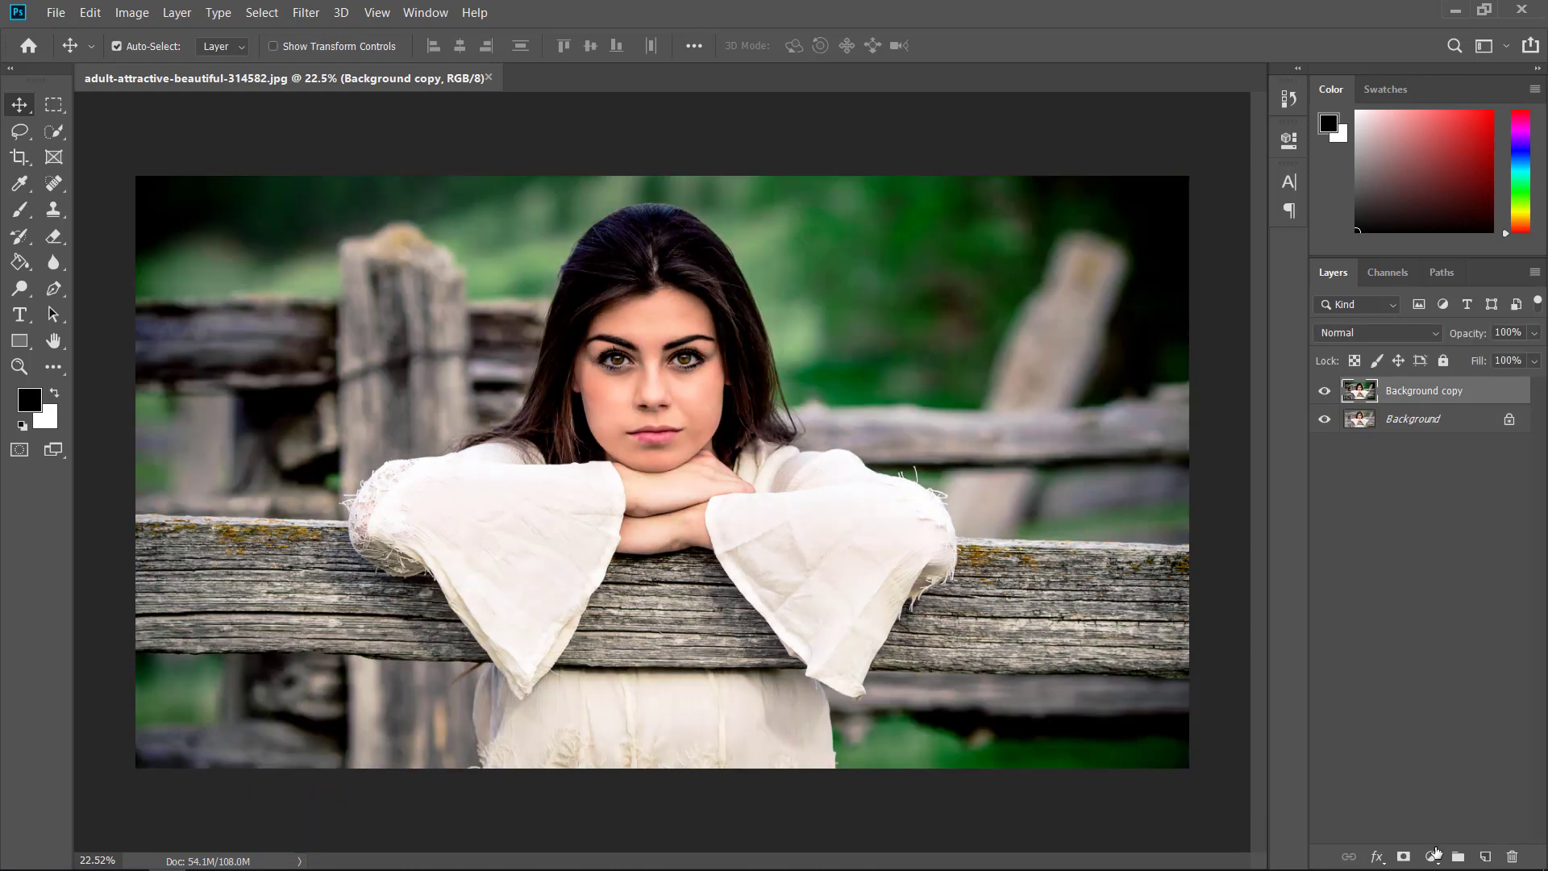
left_click(1432, 856)
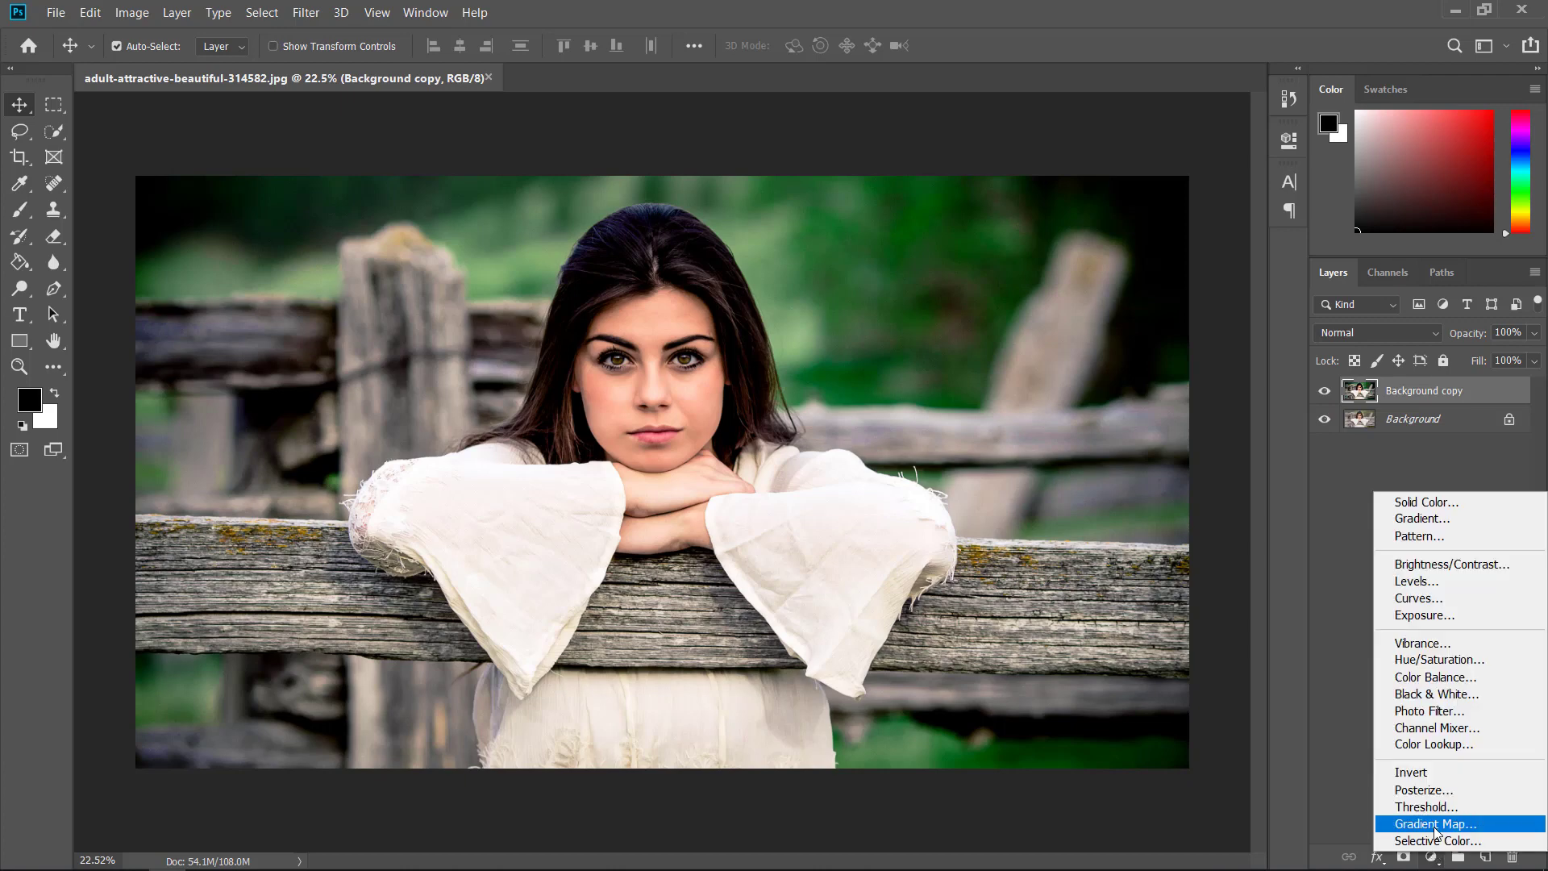
- Add a Color Lookup adjustment layer using the HorrorBlue.3DL lookup table
left_click(1439, 745)
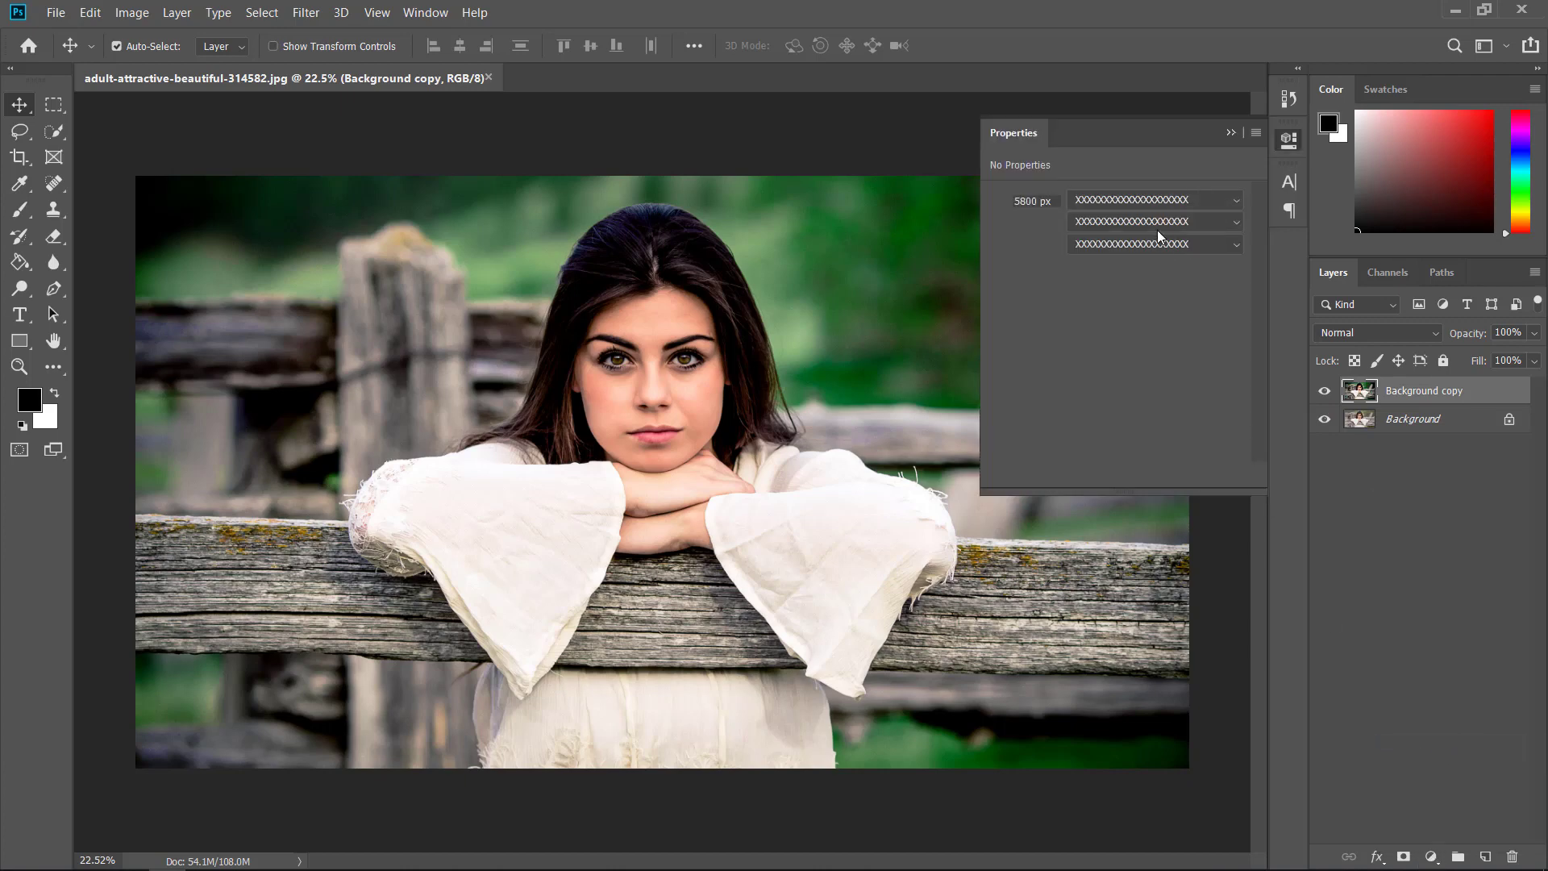
left_click(1156, 201)
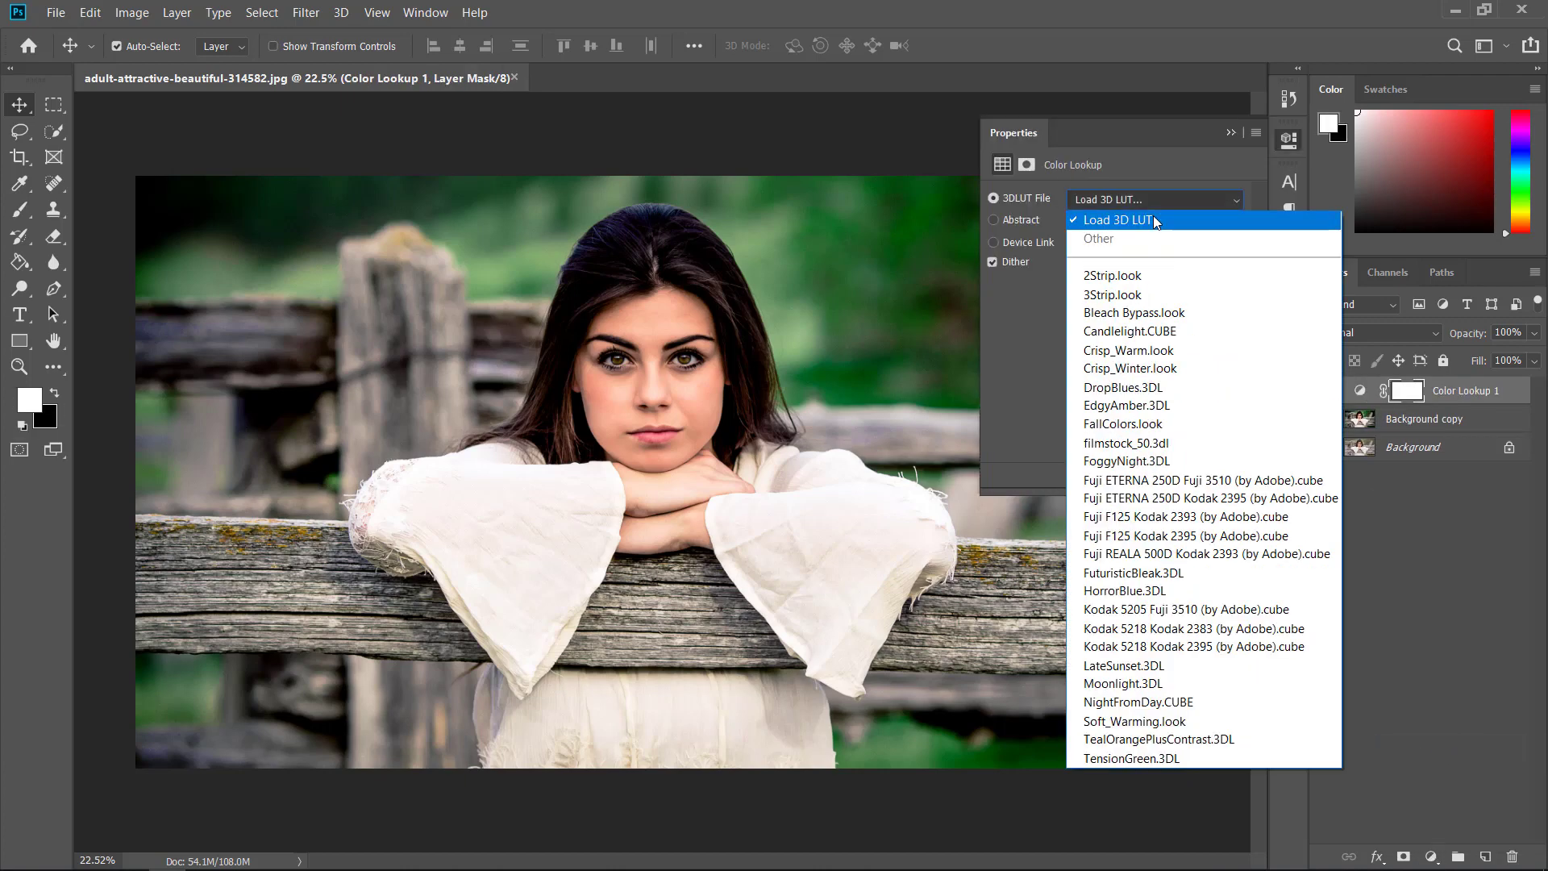
left_click(1125, 590)
- Blend the Color Lookup layer as Lighten at 38% opacity
left_click(1231, 132)
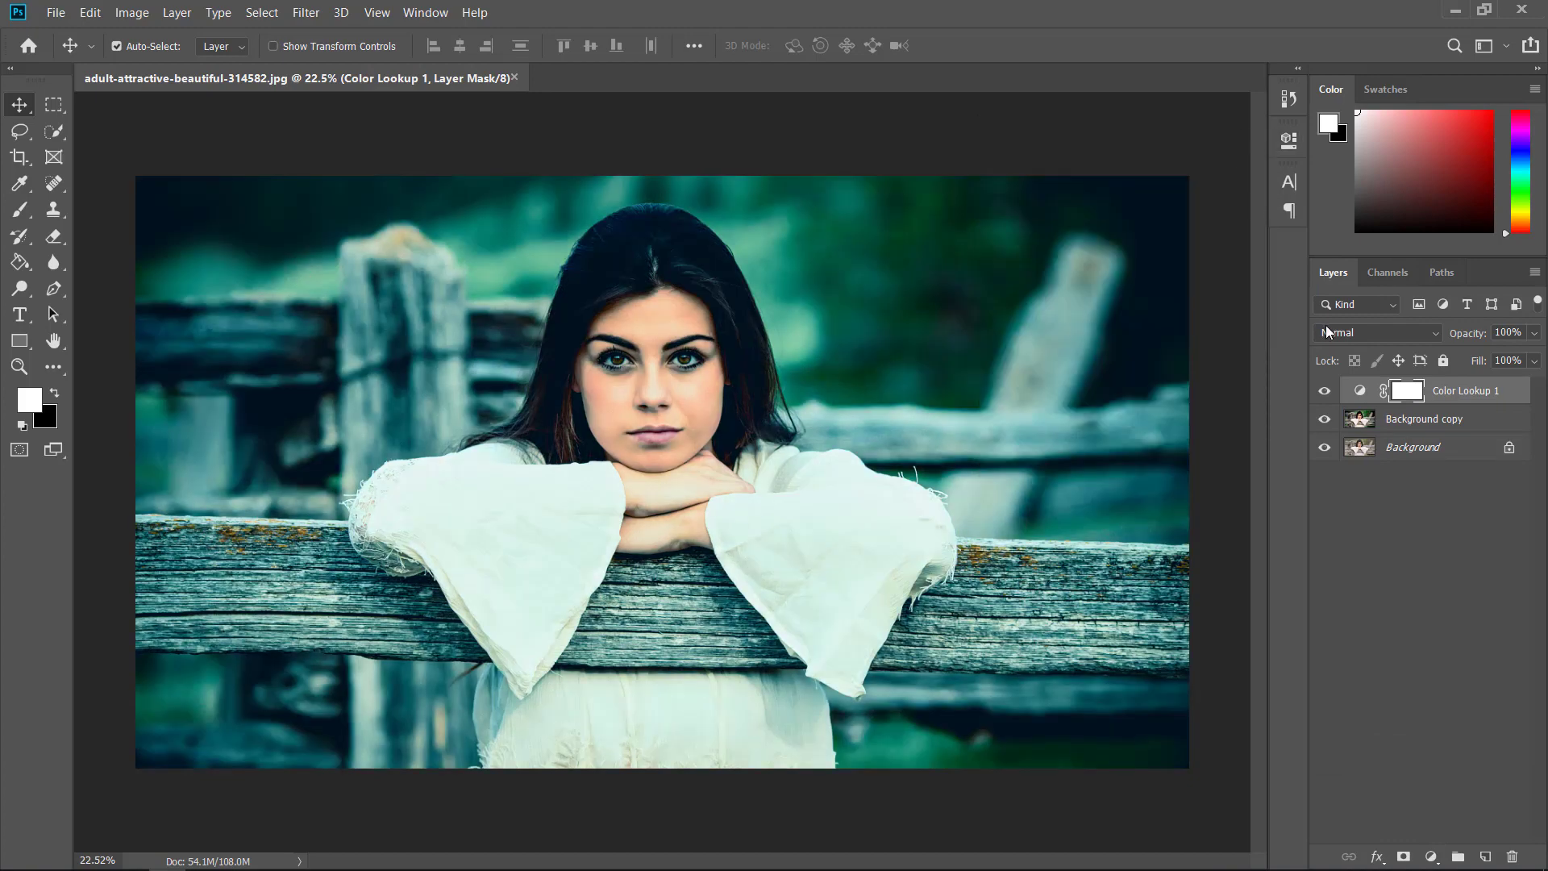
left_click(1330, 332)
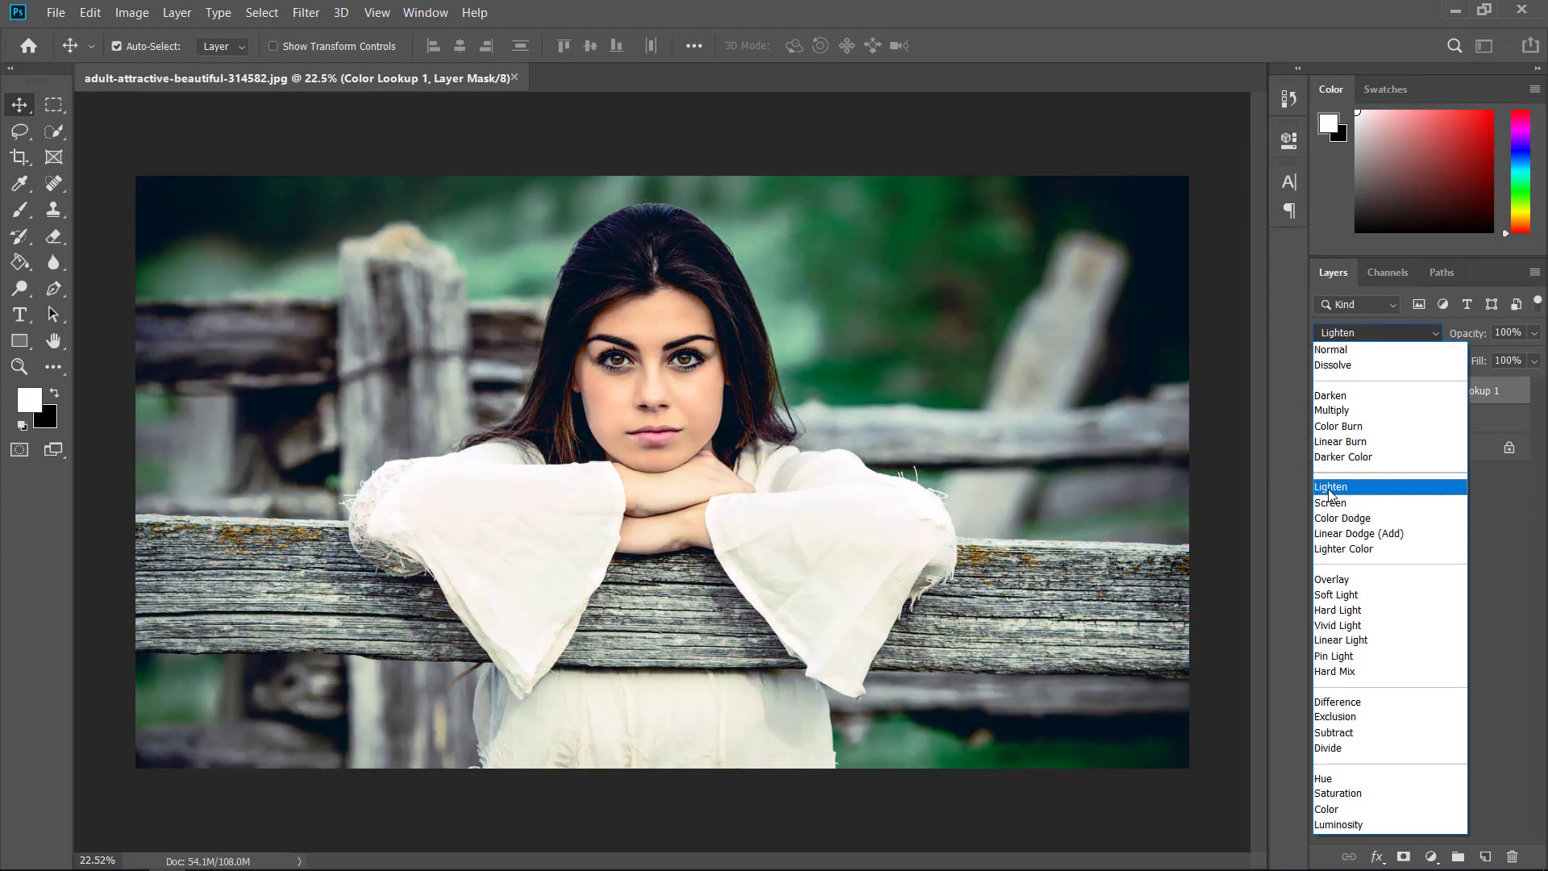
left_click(1330, 486)
left_click(1534, 333)
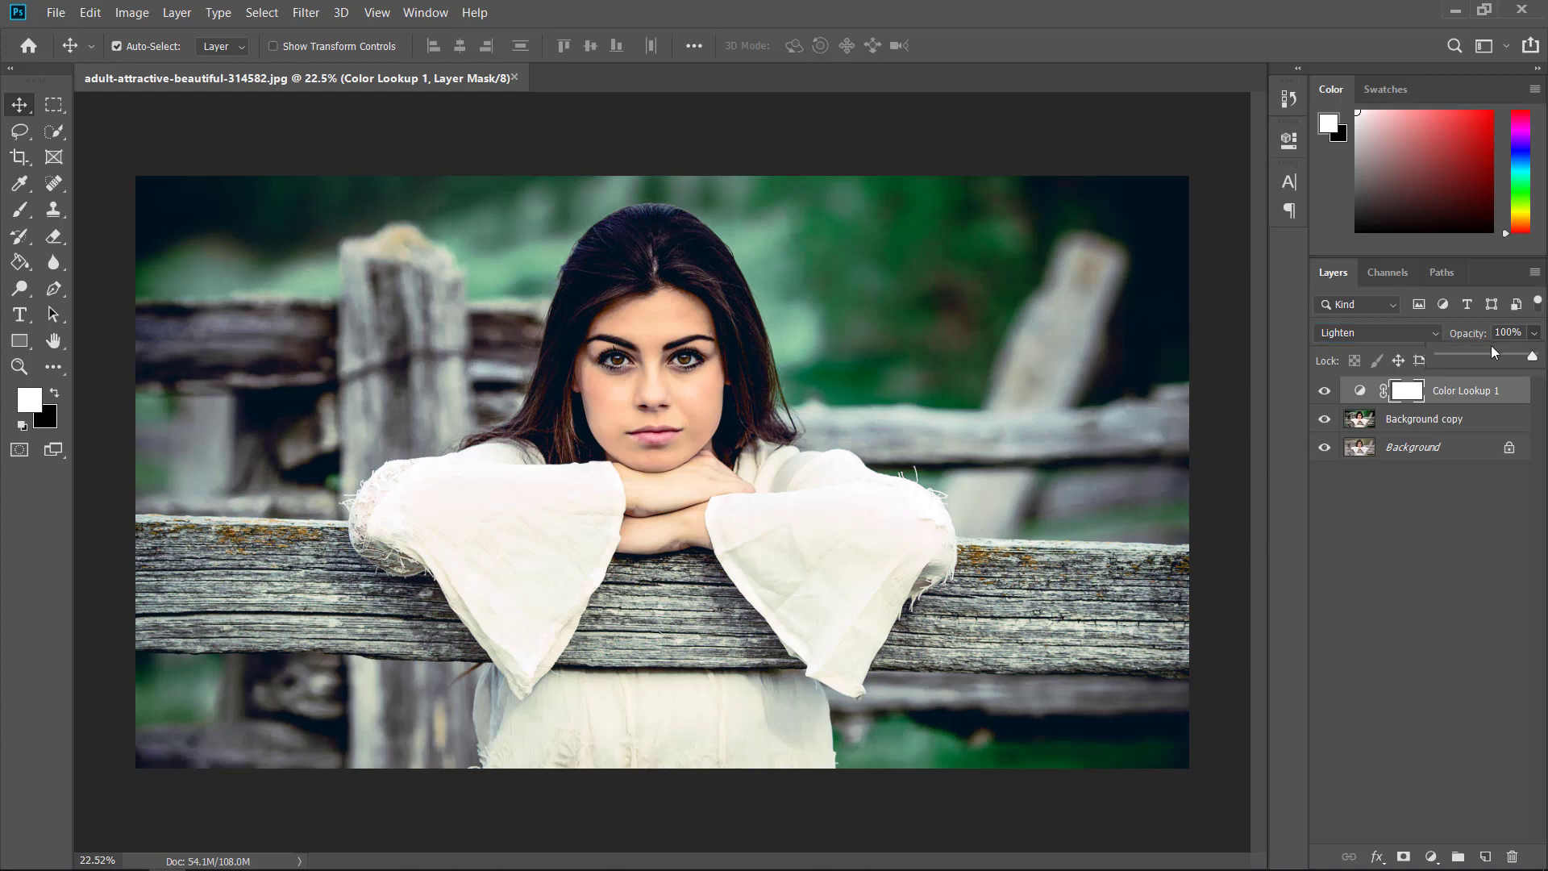
left_click(1476, 356)
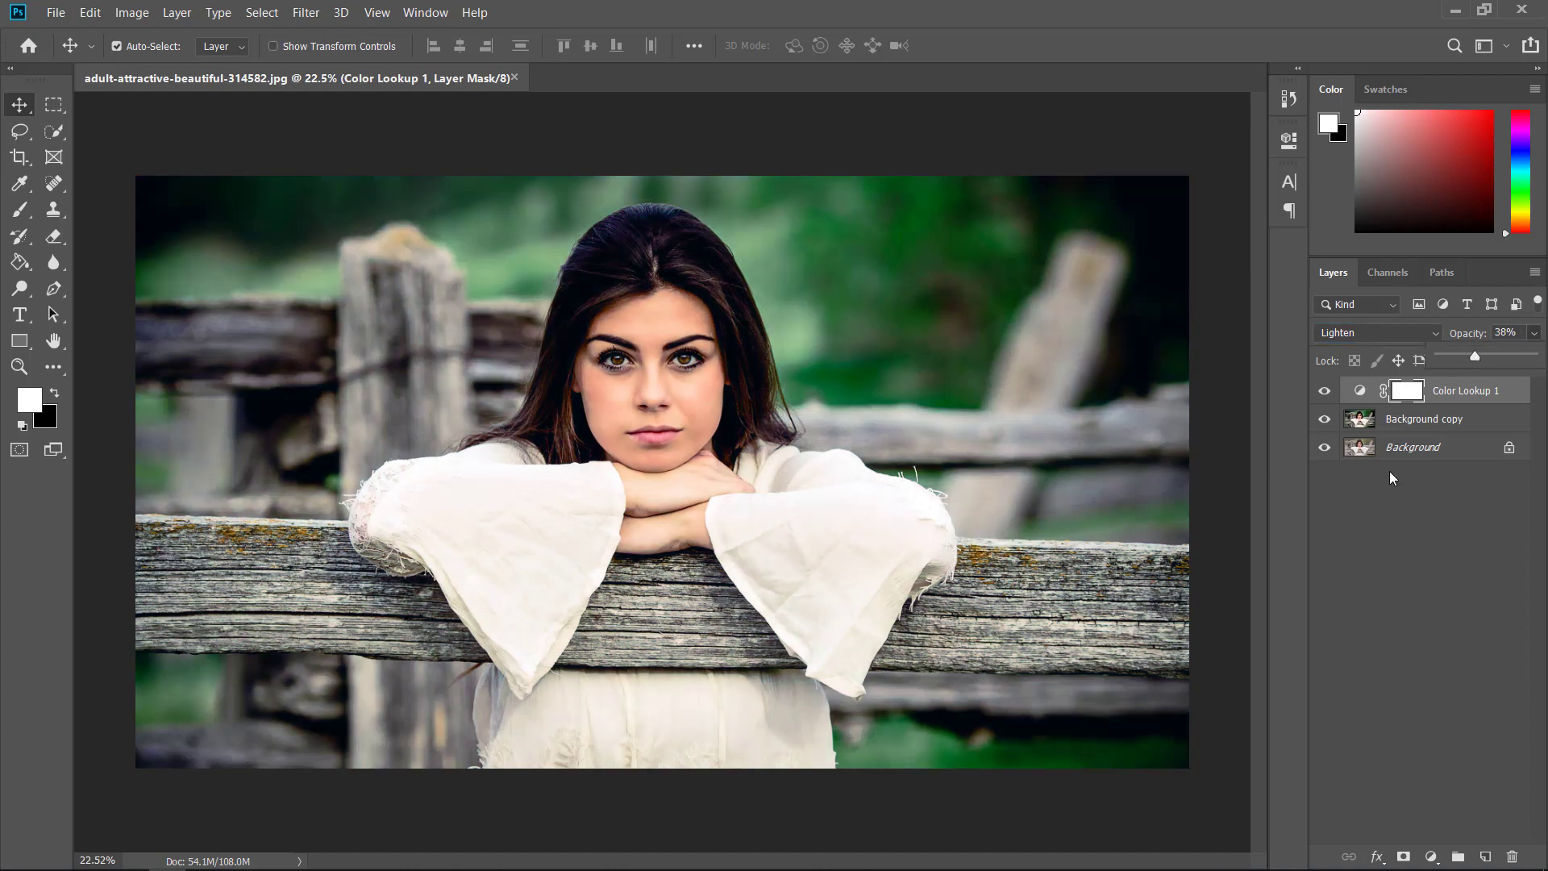
left_click(1462, 428)
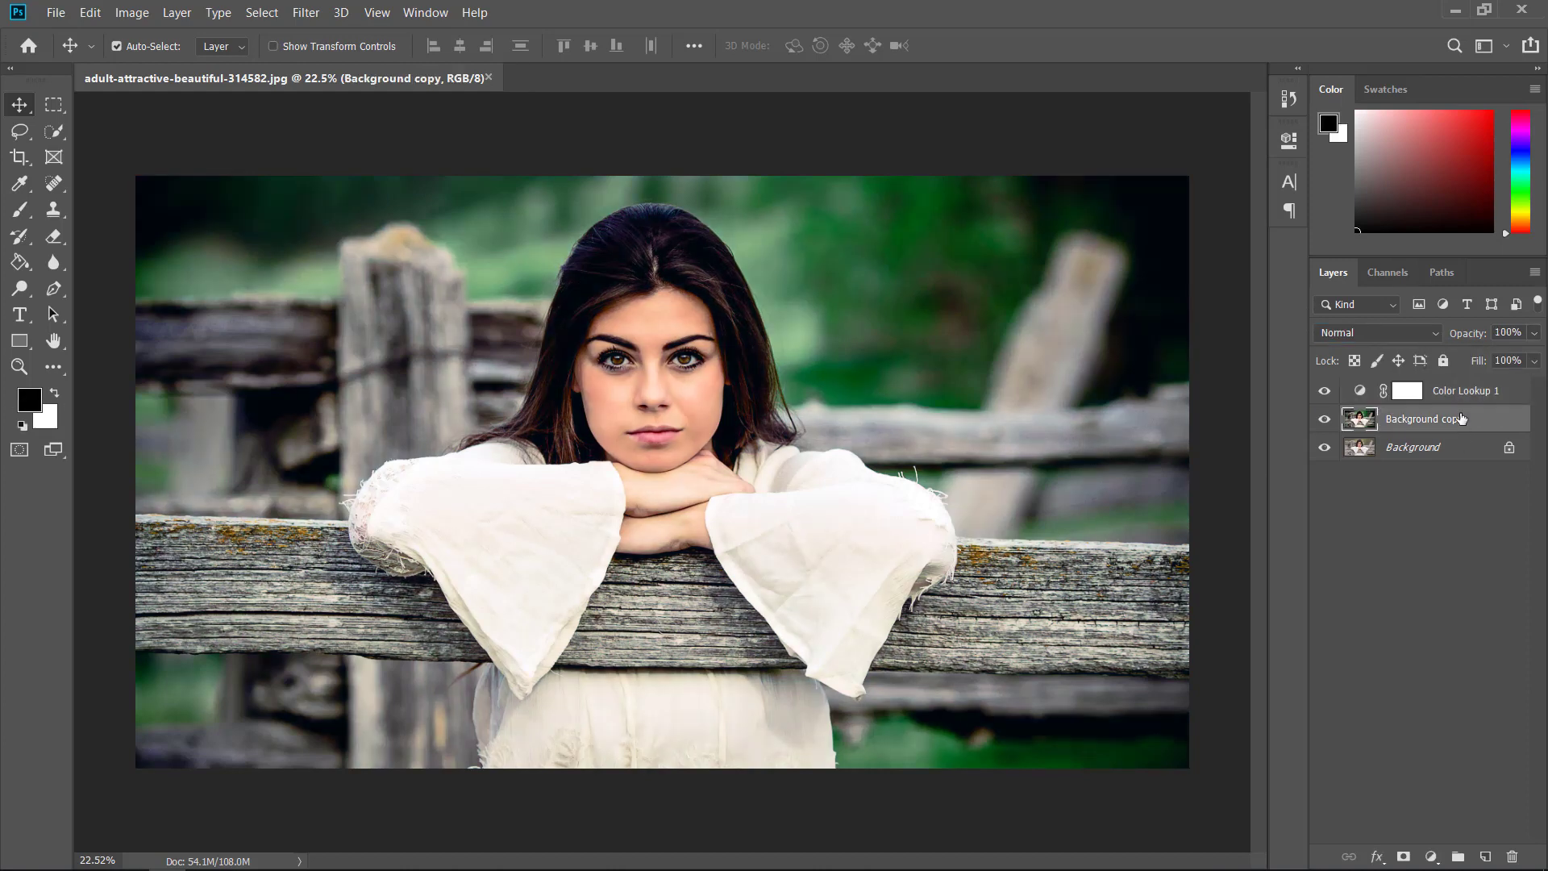
- Group Background copy and Color Lookup 1, stamp them into Layer 1, and hide Group 1
left_click(1462, 401)
key("ctrl+g")
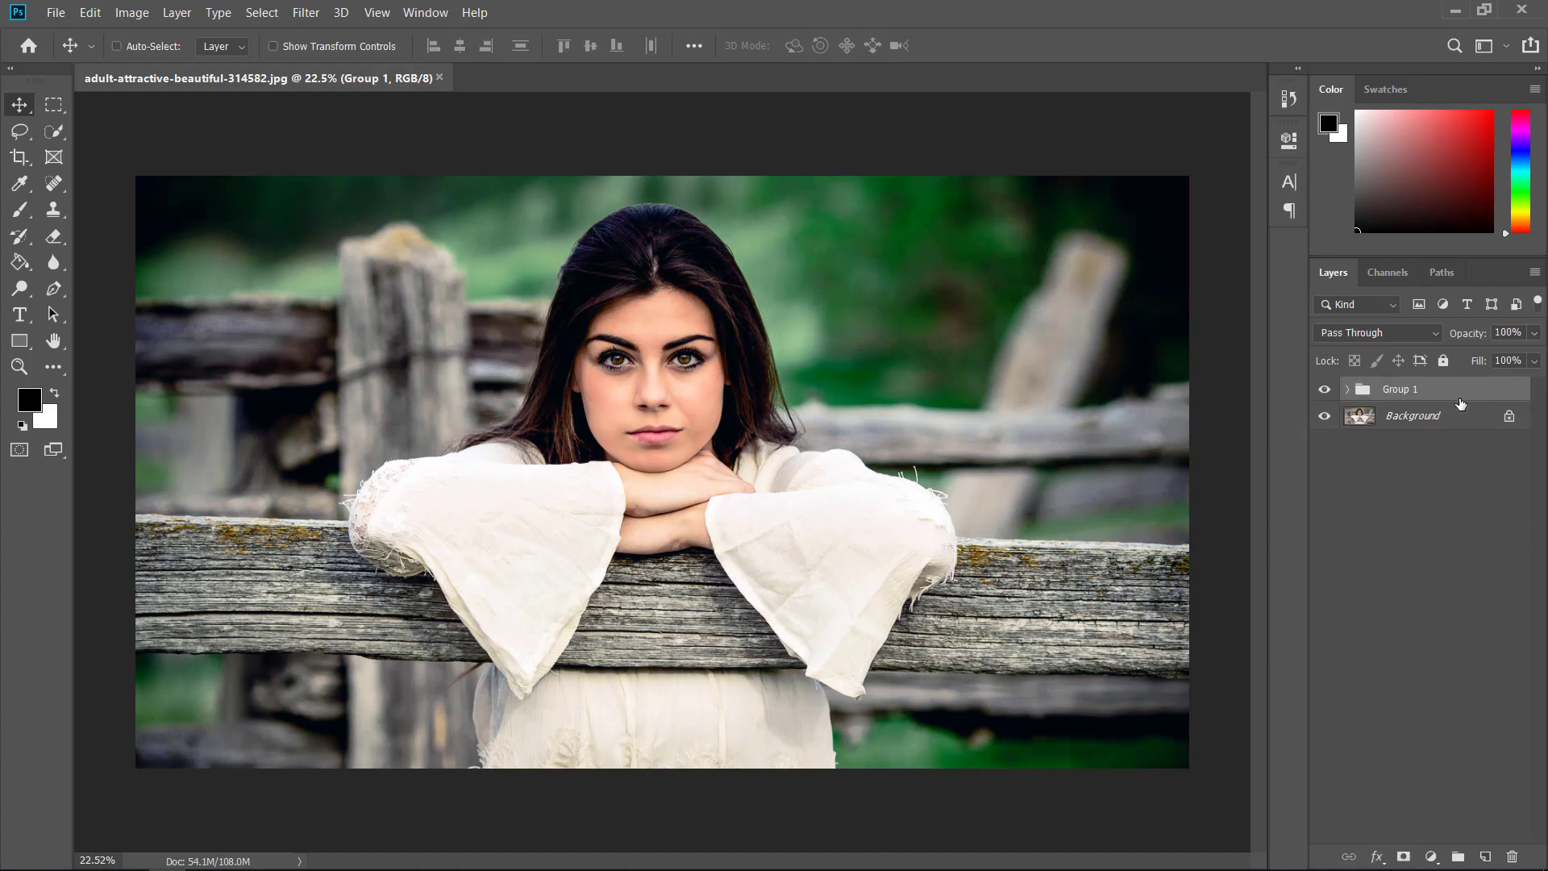
key("ctrl+shift+alt+e")
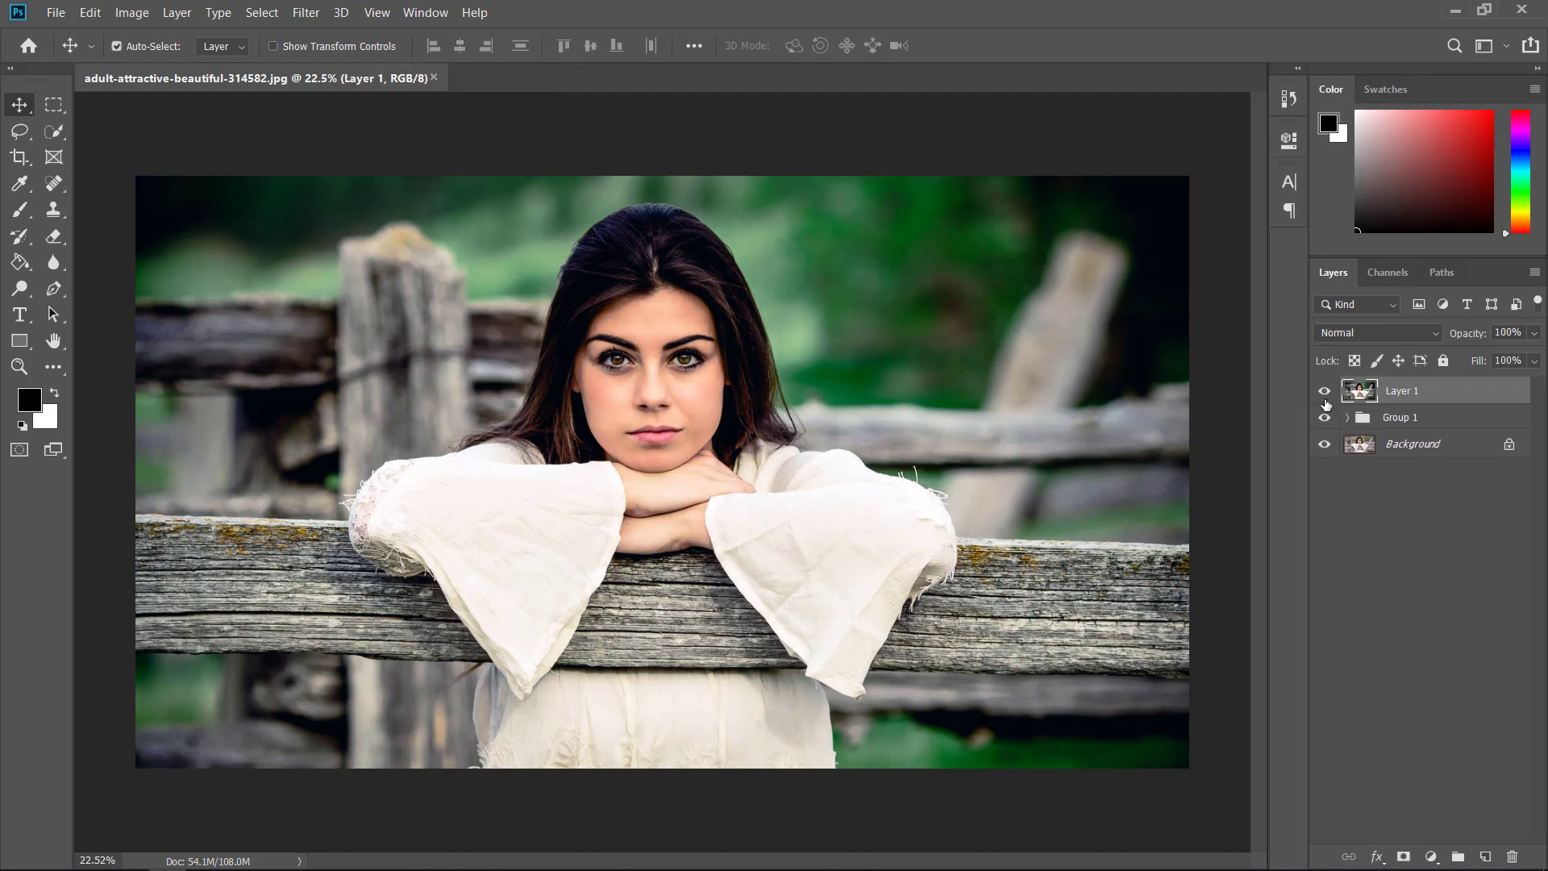
left_click(1325, 417)
left_click(1324, 391)
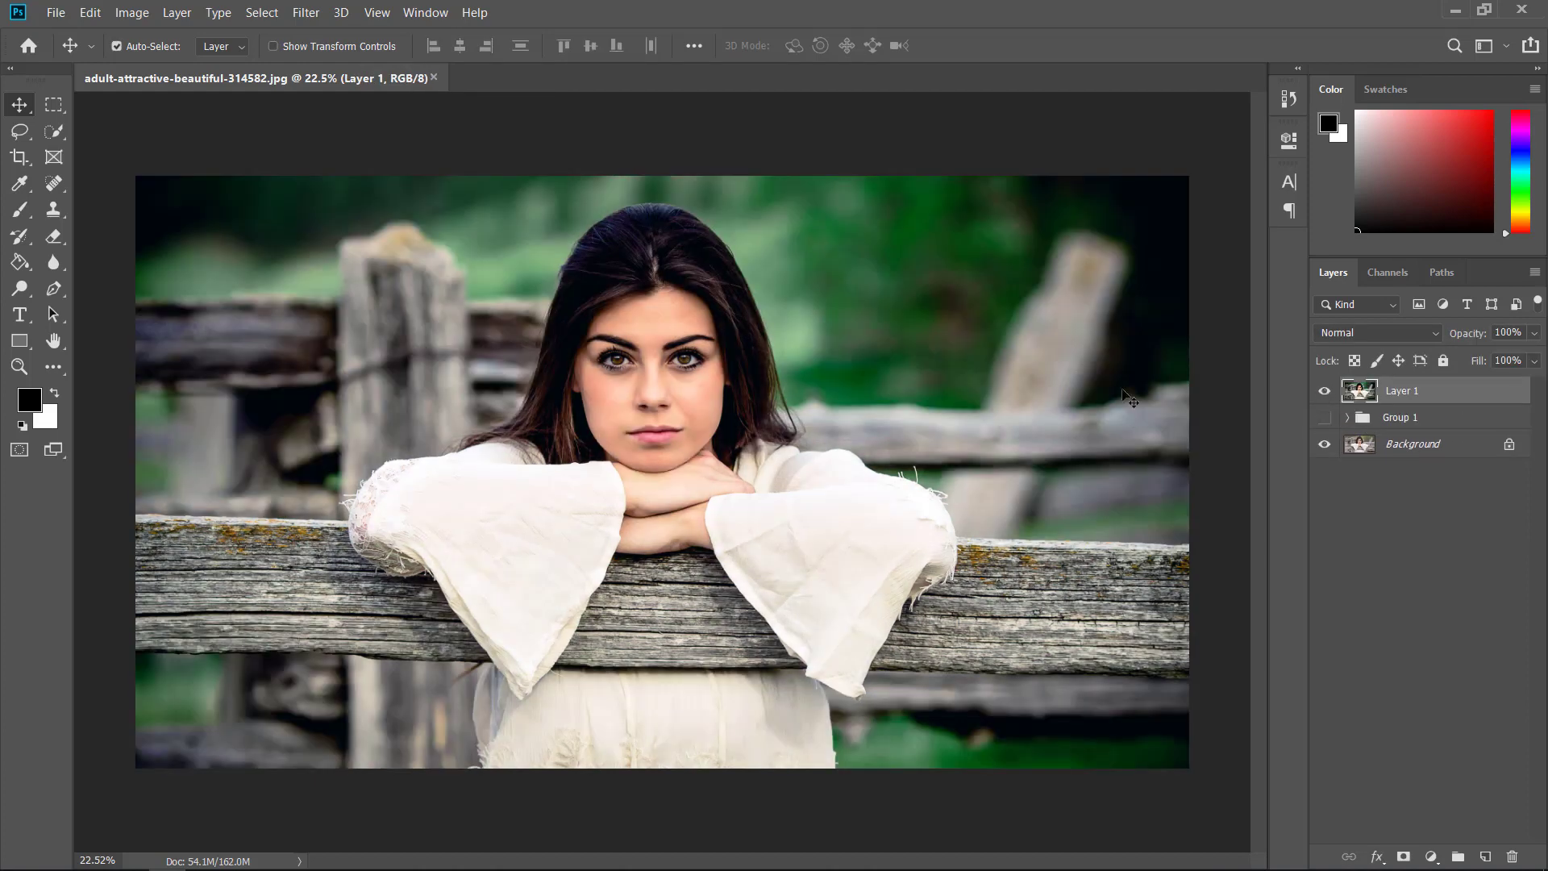